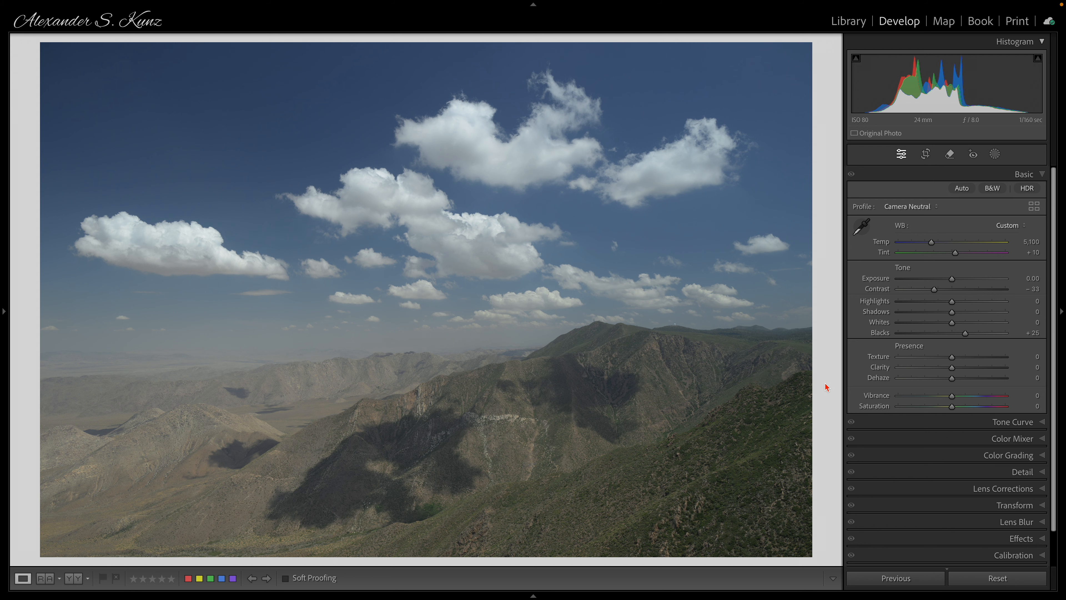
# Convert the photo to black and white, with Exposure at -5.00 and Whites at +85
pyautogui.click(994, 190)
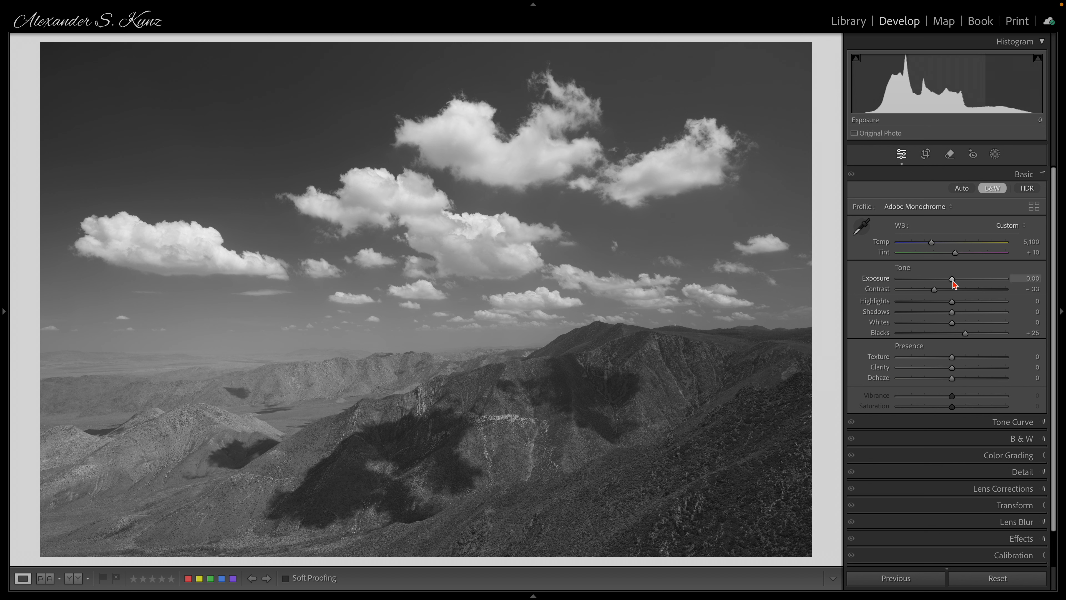
pyautogui.moveTo(952, 279); pyautogui.dragTo(859, 347)
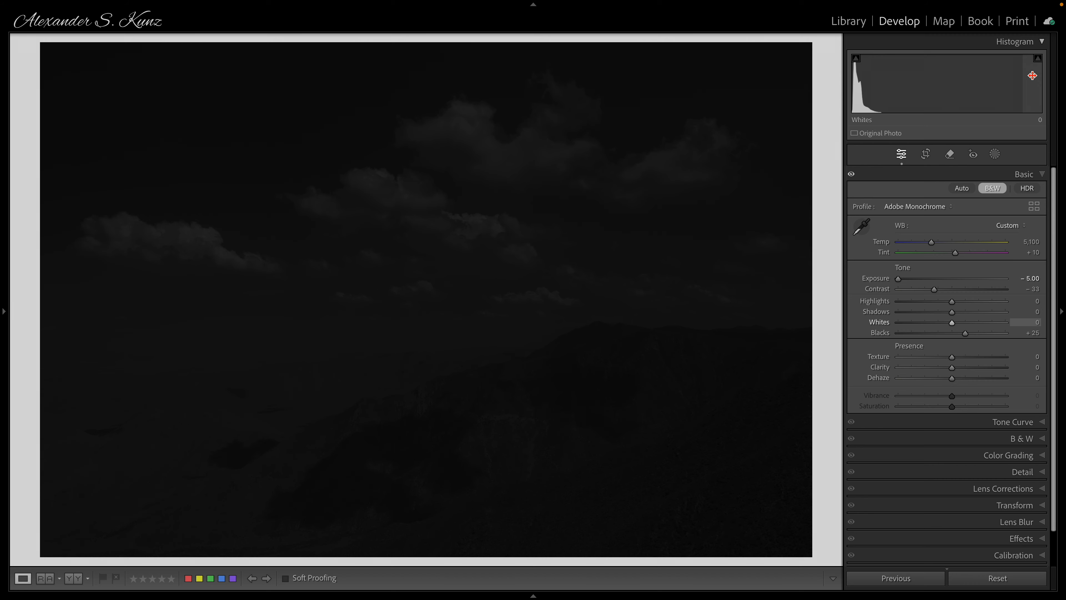
pyautogui.moveTo(959, 324); pyautogui.dragTo(1000, 328)
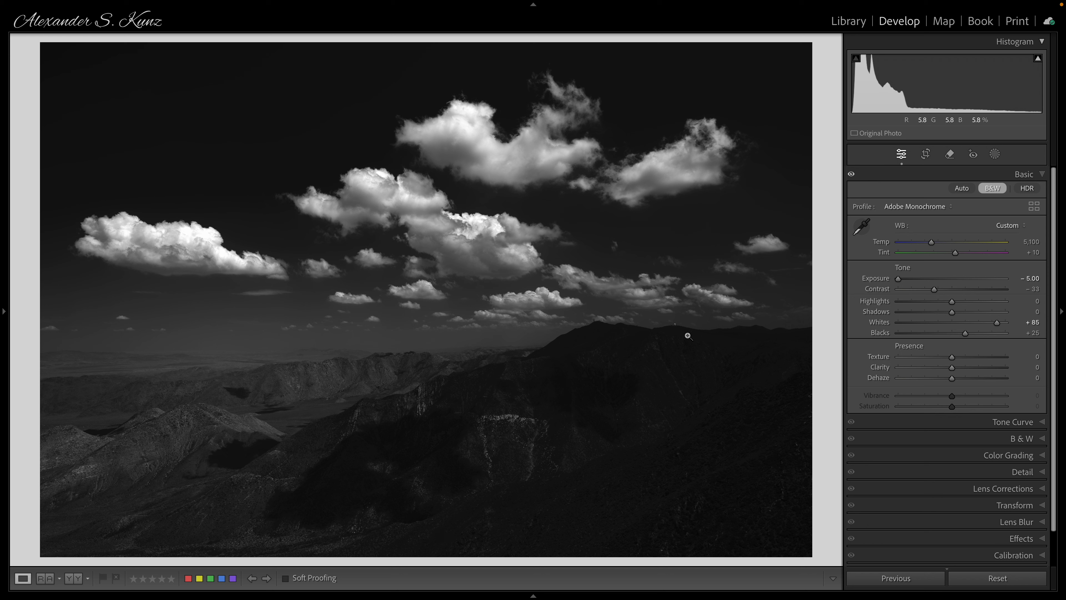
# Add a linear gradient mask over the sky with Exposure at about -1.01, extending its transition from the ridges up into the lower clouds
pyautogui.click(995, 154)
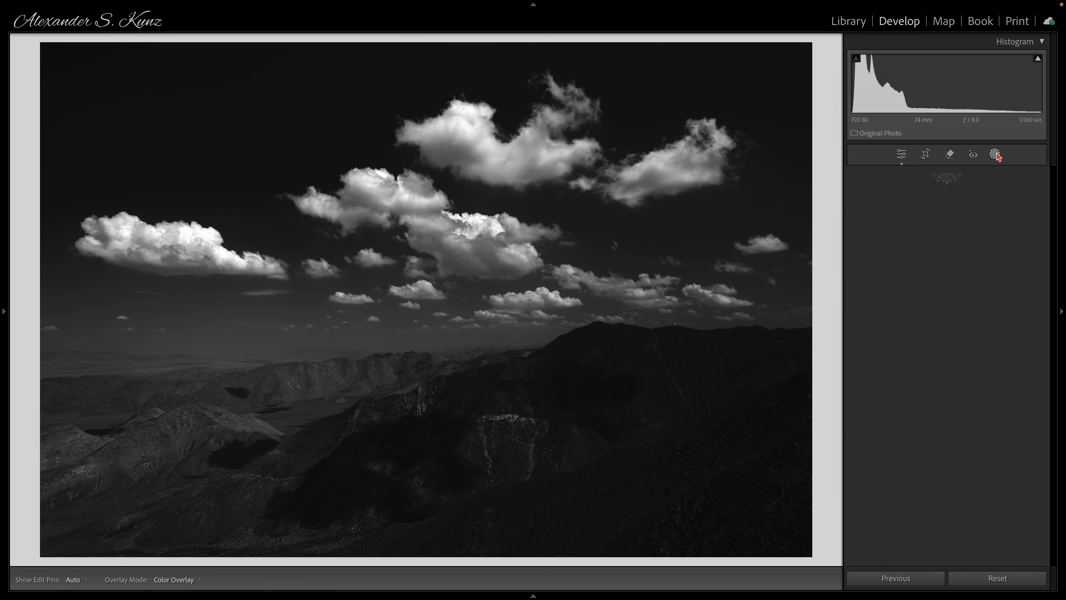
pyautogui.click(903, 276)
pyautogui.moveTo(952, 369); pyautogui.dragTo(941, 375)
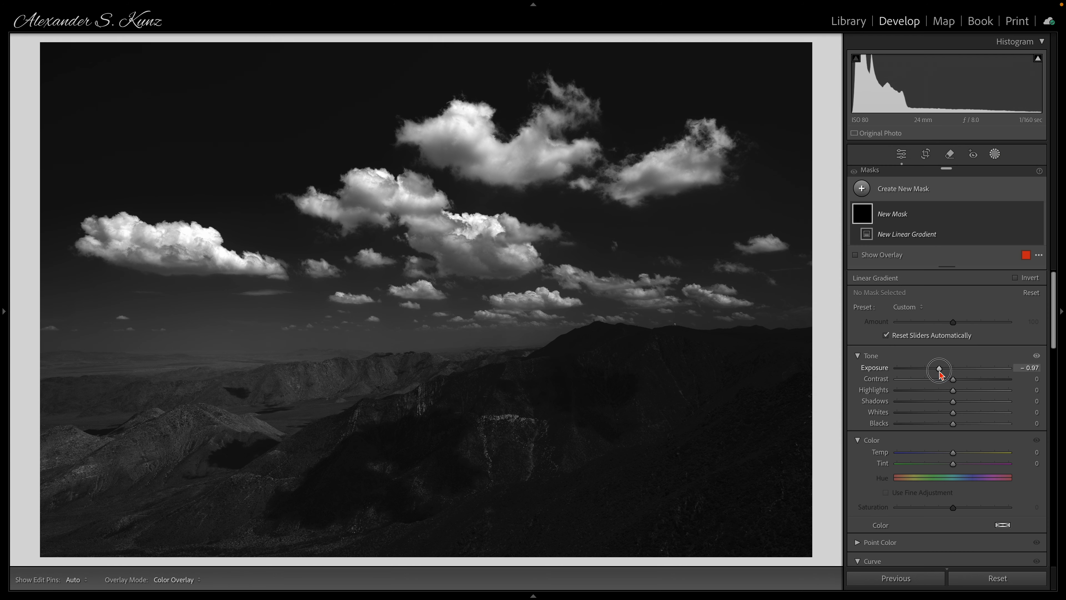
pyautogui.moveTo(476, 327); pyautogui.dragTo(480, 387)
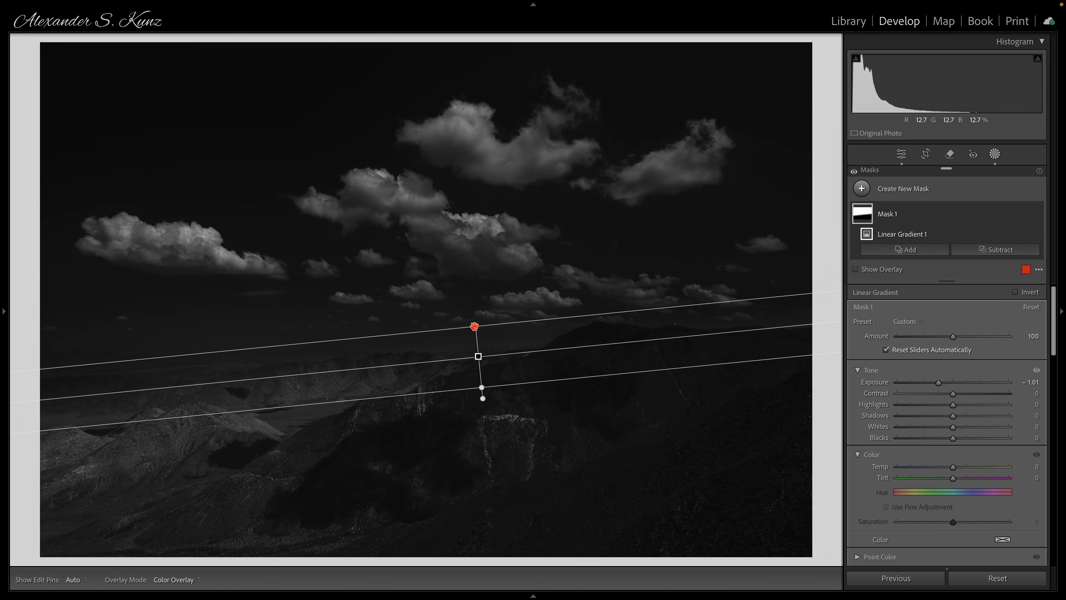
pyautogui.moveTo(474, 326); pyautogui.dragTo(480, 284)
pyautogui.moveTo(631, 320); pyautogui.dragTo(638, 319)
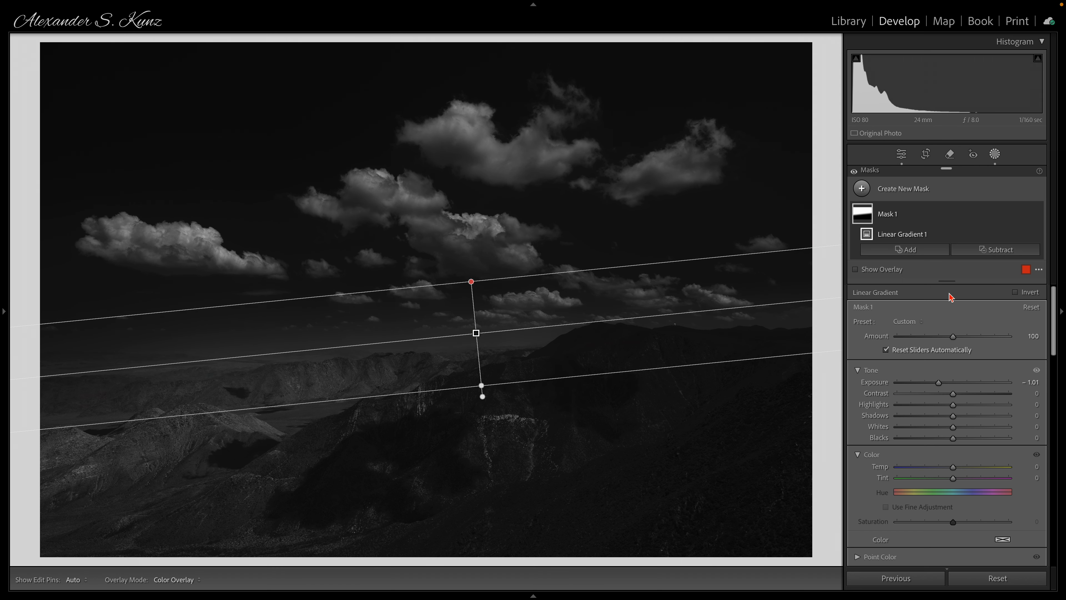
# Raise the photo's overall Whites to +96 and compare the result with the unedited version
pyautogui.click(995, 154)
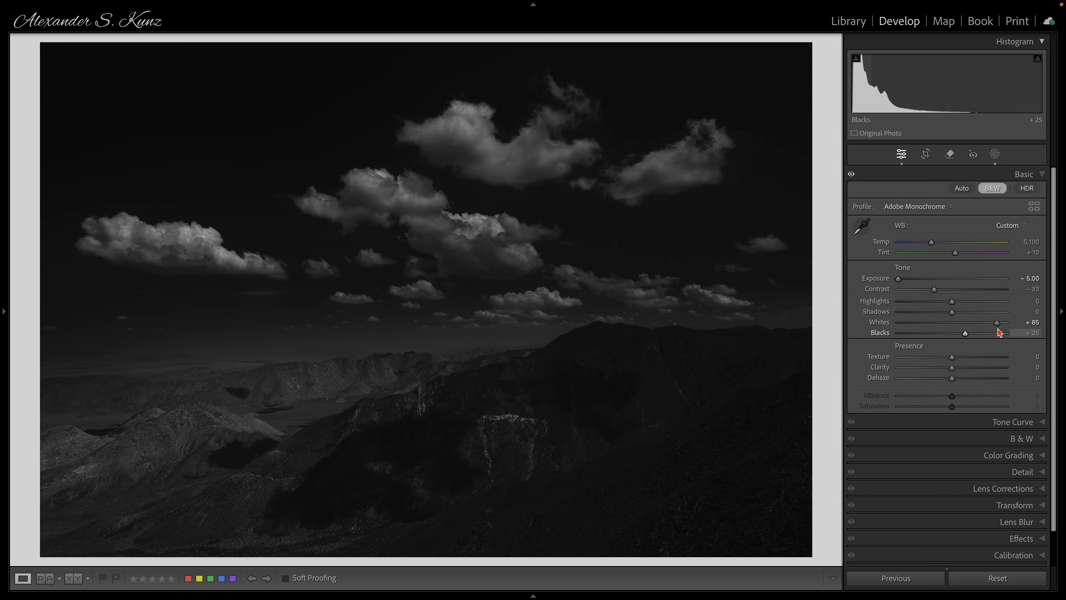
pyautogui.moveTo(999, 326); pyautogui.dragTo(1005, 325)
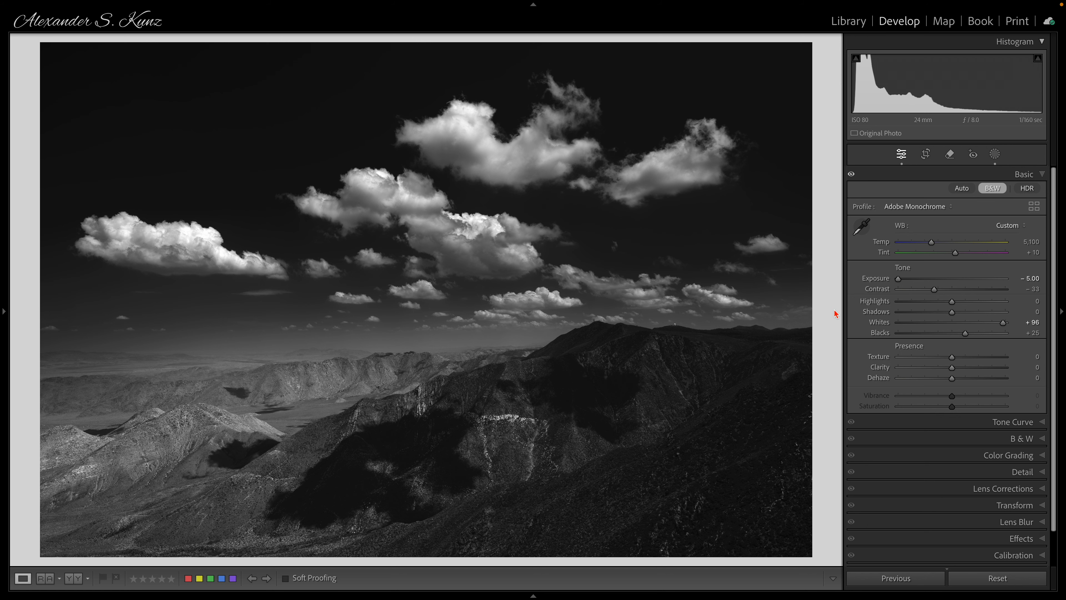
pyautogui.press('\\')
pyautogui.press('\\')
# Create a brush mask with the Highlight Tamer preset and review its tone and effects settings
pyautogui.click(996, 155)
pyautogui.click(865, 190)
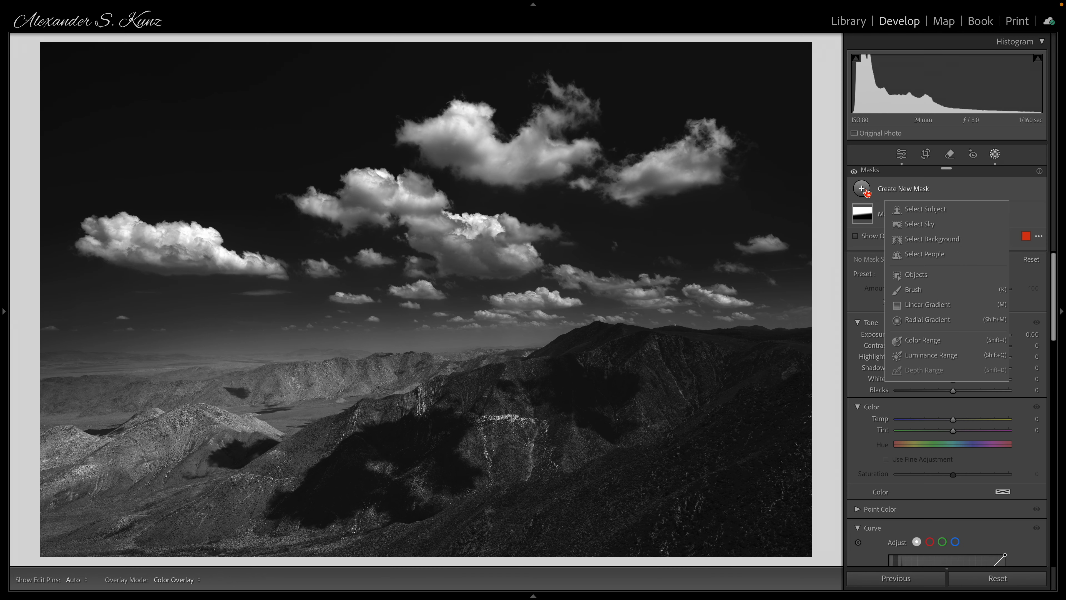
pyautogui.click(914, 290)
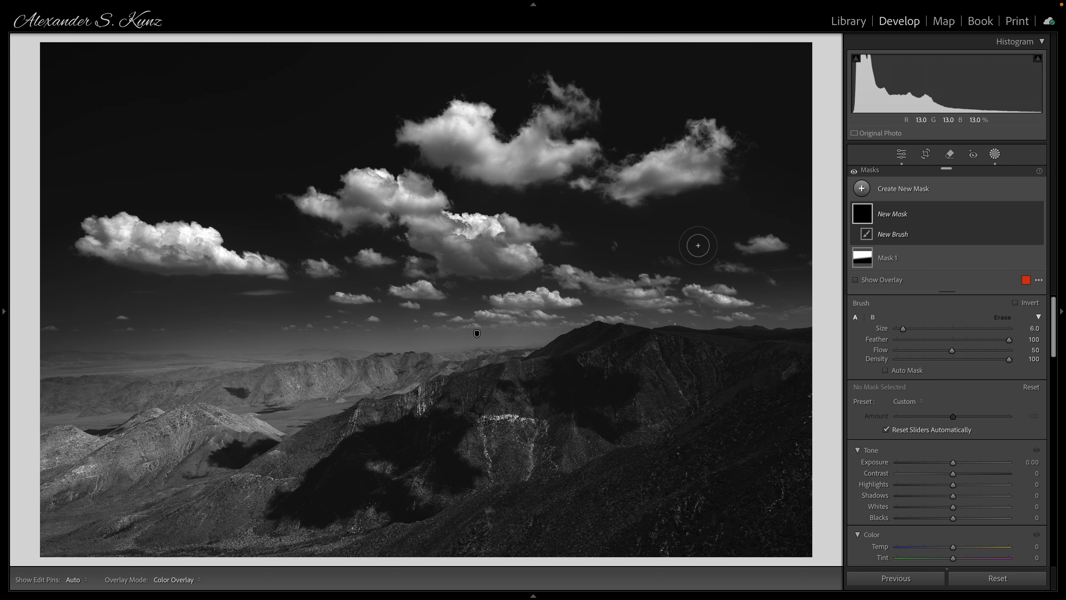
pyautogui.click(913, 402)
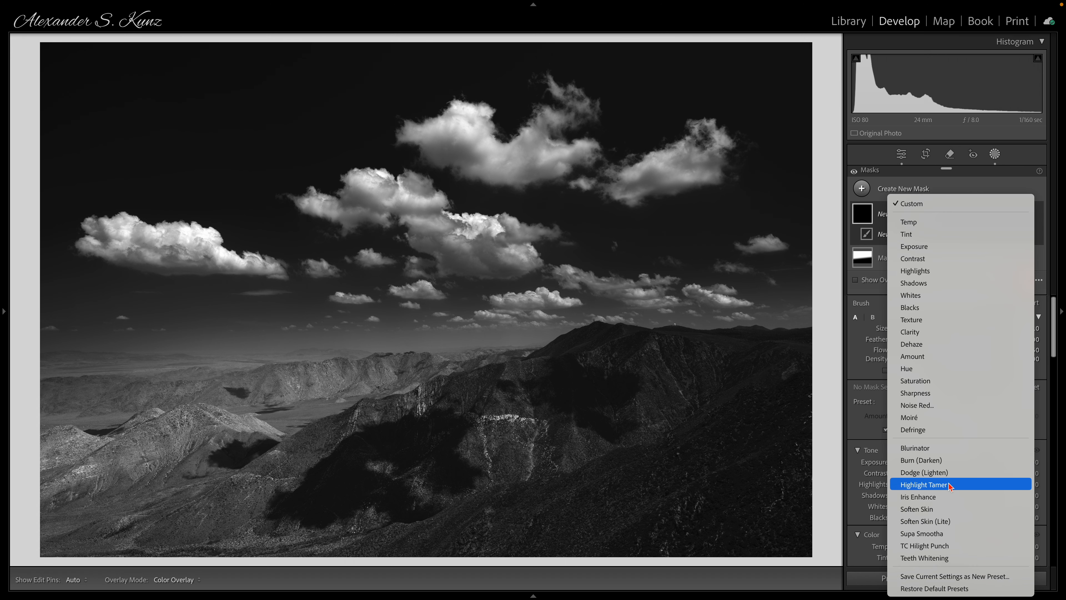
pyautogui.click(943, 486)
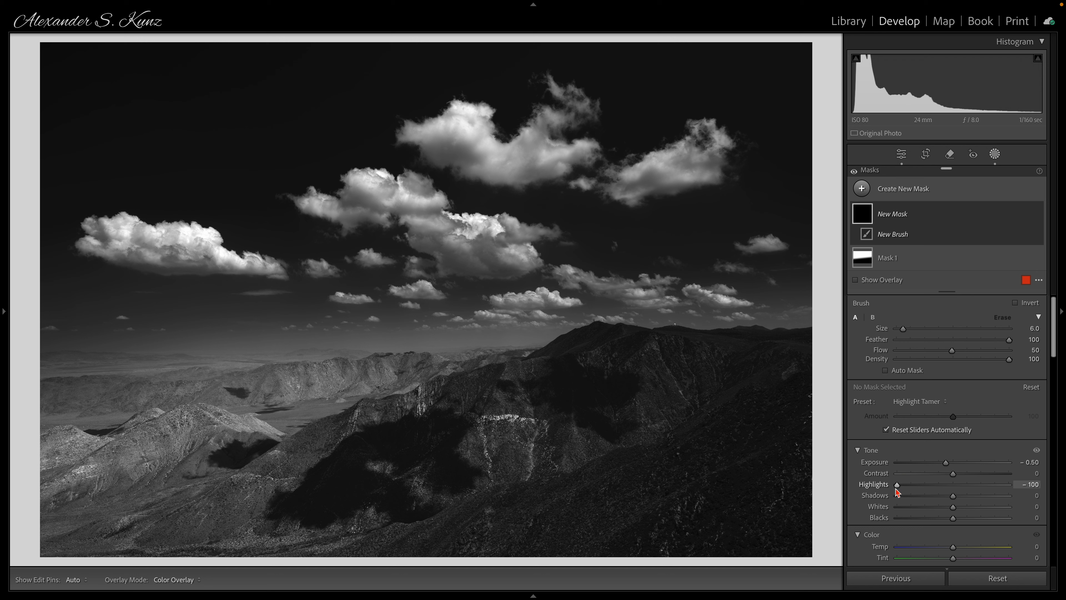
pyautogui.scroll(-10, 923, 489)
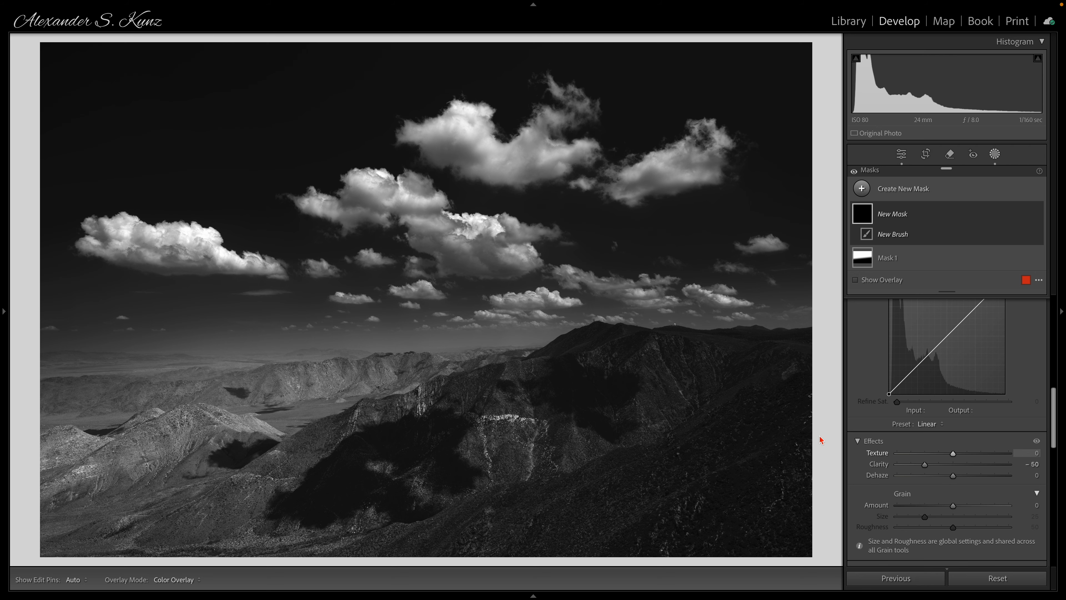
# Turn on the clipping warnings with the leftmost cloud in close-up
pyautogui.click(483, 267)
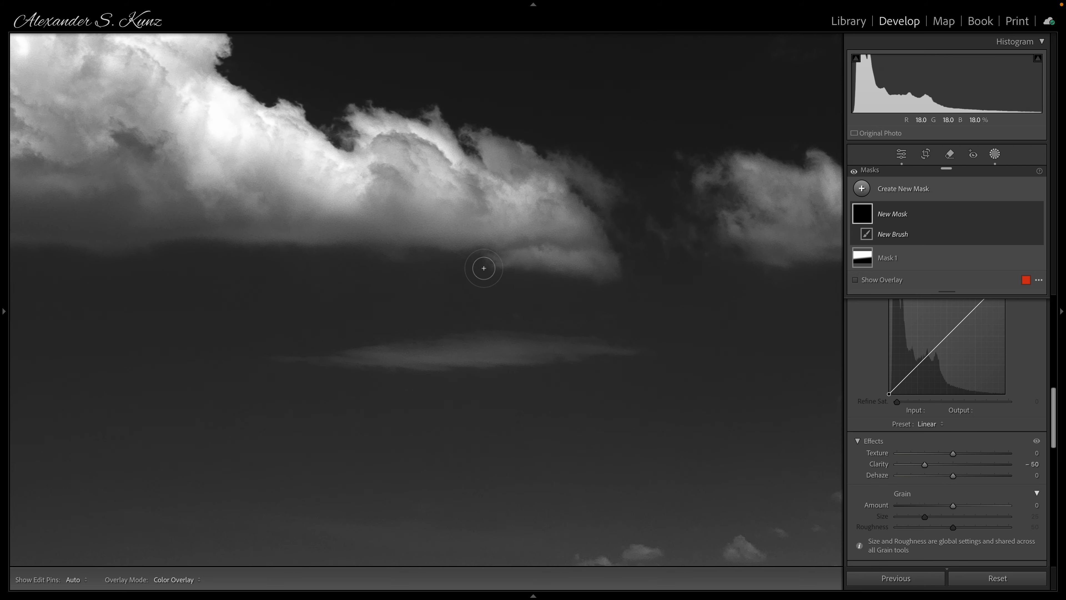
pyautogui.moveTo(253, 126); pyautogui.dragTo(538, 338)
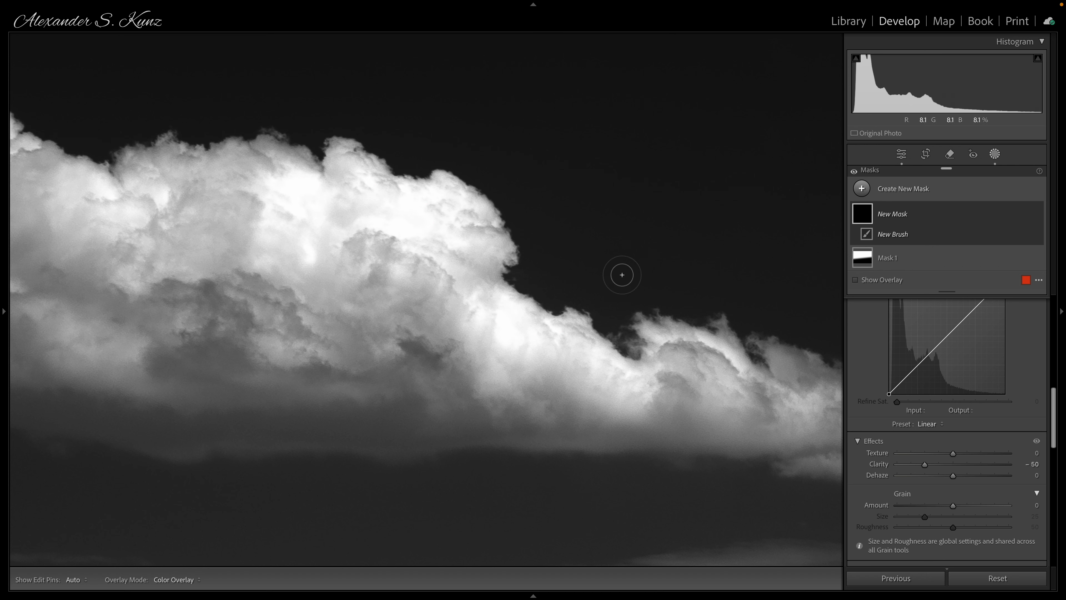
pyautogui.click(1039, 63)
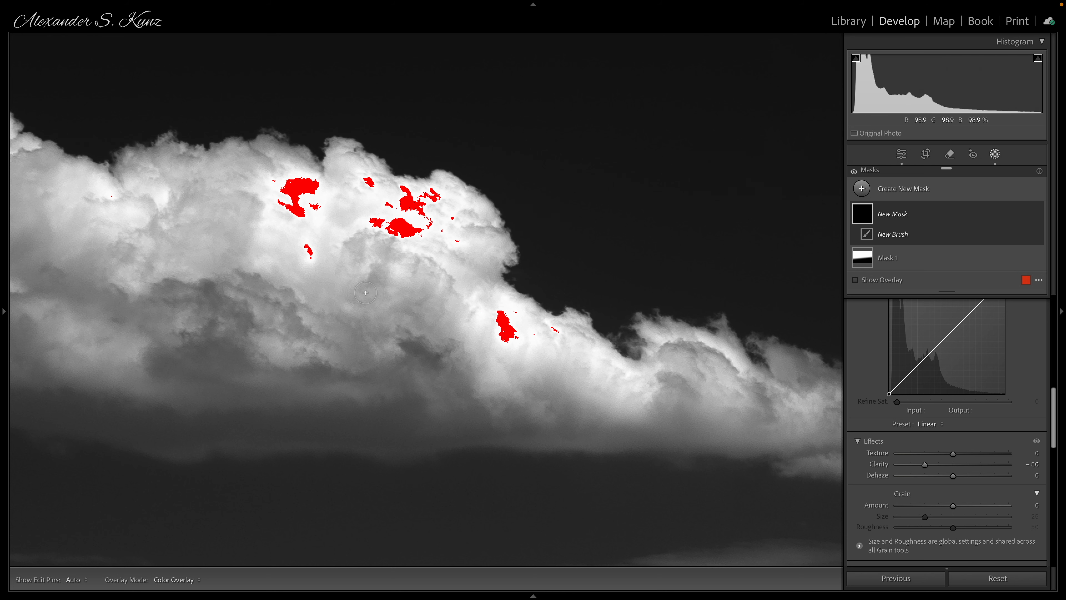
pyautogui.scroll(6, 1000, 405)
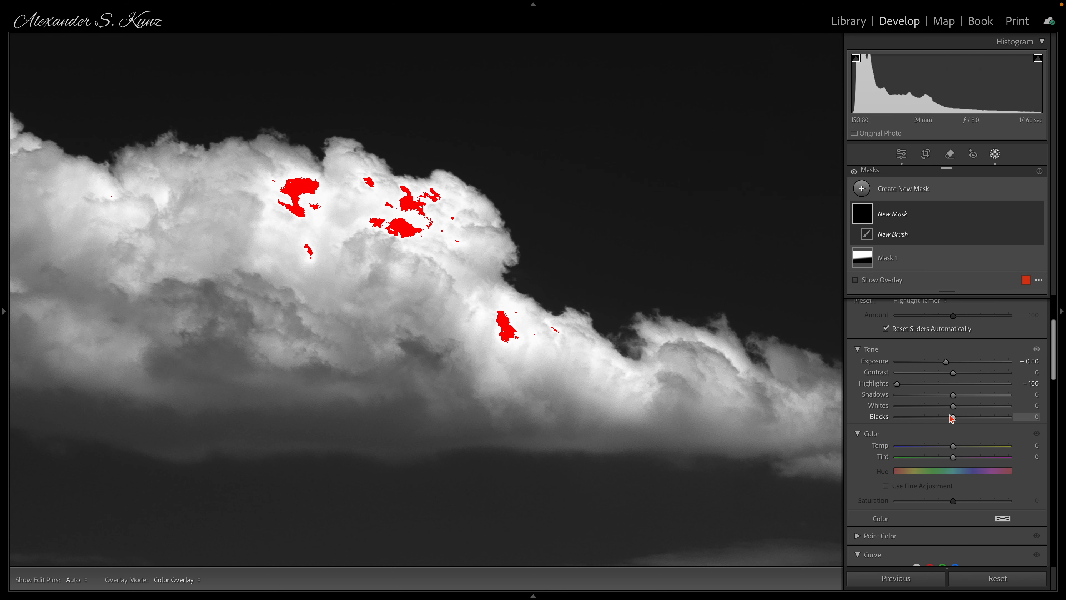
pyautogui.scroll(2, 1001, 405)
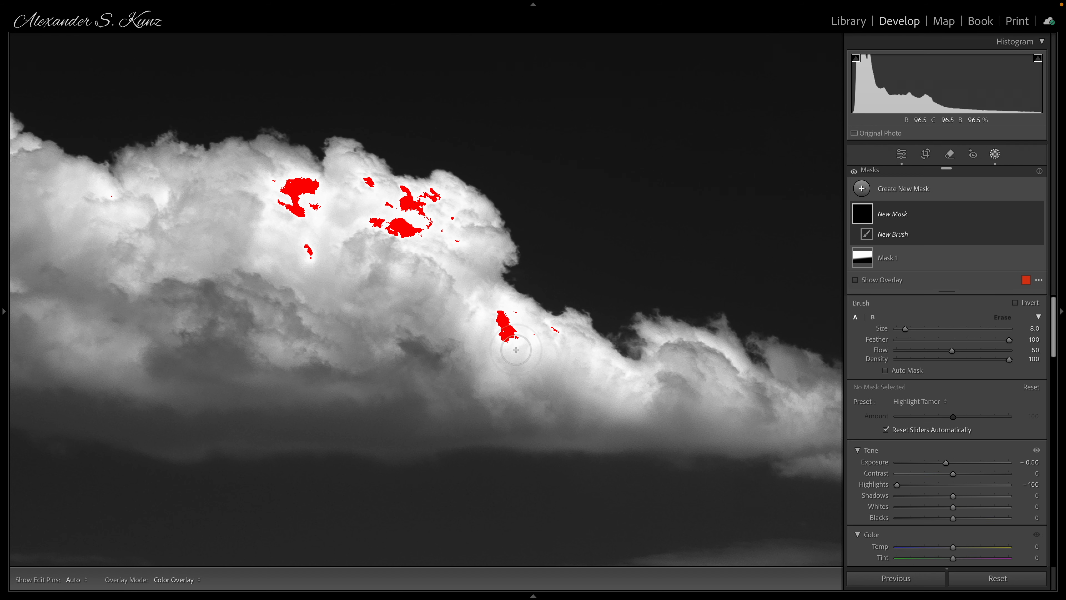
# Brush over the clipped patches on the leftmost cloud's right-hand slope, using size 8 for the large patch and 4 for the small spots
pyautogui.press(']')
pyautogui.press(']')
pyautogui.click(513, 344)
pyautogui.click(503, 321)
pyautogui.press('[')
pyautogui.press('[')
pyautogui.press('[')
pyautogui.press('[')
pyautogui.press('[')
pyautogui.click(555, 331)
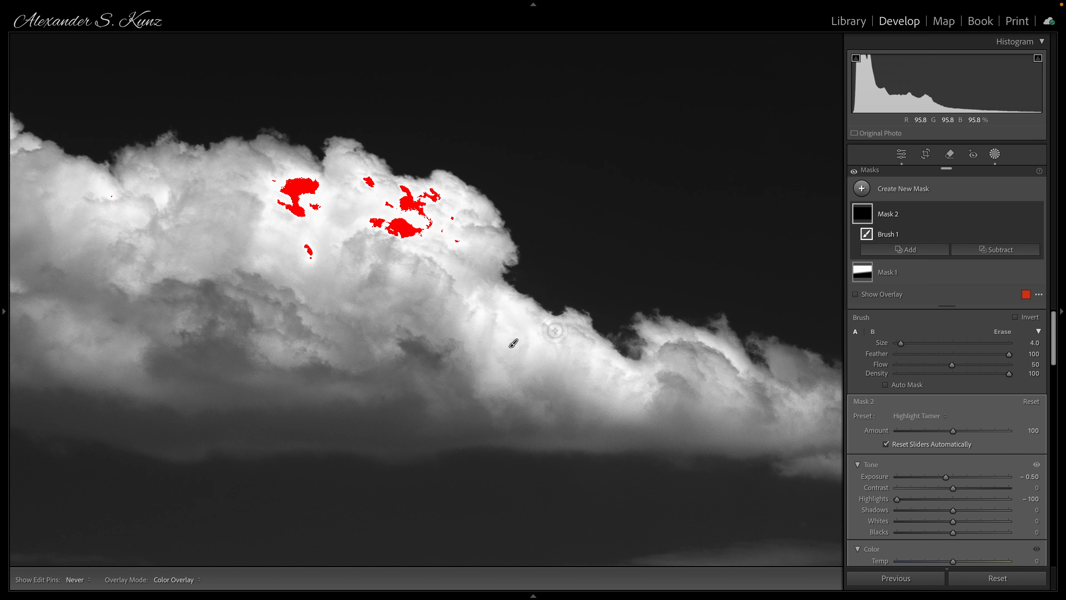
pyautogui.click(457, 241)
pyautogui.click(442, 232)
pyautogui.click(453, 219)
# Brush over the clipped patches in the upper middle of the leftmost cloud, using brush sizes 11 and 7
pyautogui.press(']')
pyautogui.press(']')
pyautogui.press(']')
pyautogui.press(']')
pyautogui.press(']')
pyautogui.press(']')
pyautogui.press(']')
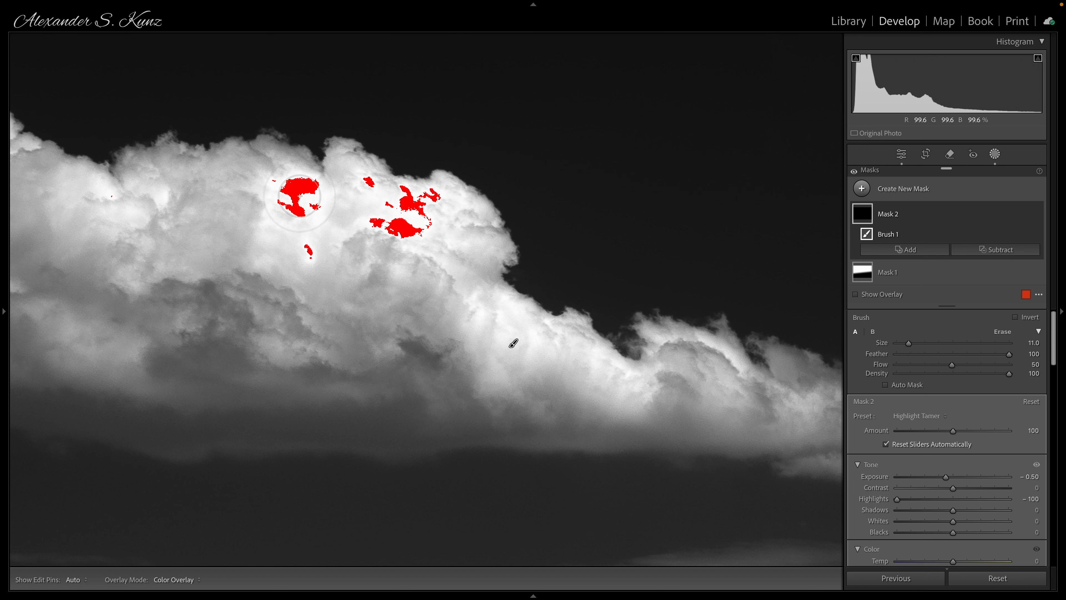
pyautogui.click(300, 196)
pyautogui.click(295, 211)
pyautogui.press('[')
pyautogui.press('[')
pyautogui.press('[')
pyautogui.press('[')
pyautogui.click(295, 183)
pyautogui.click(316, 188)
pyautogui.click(309, 252)
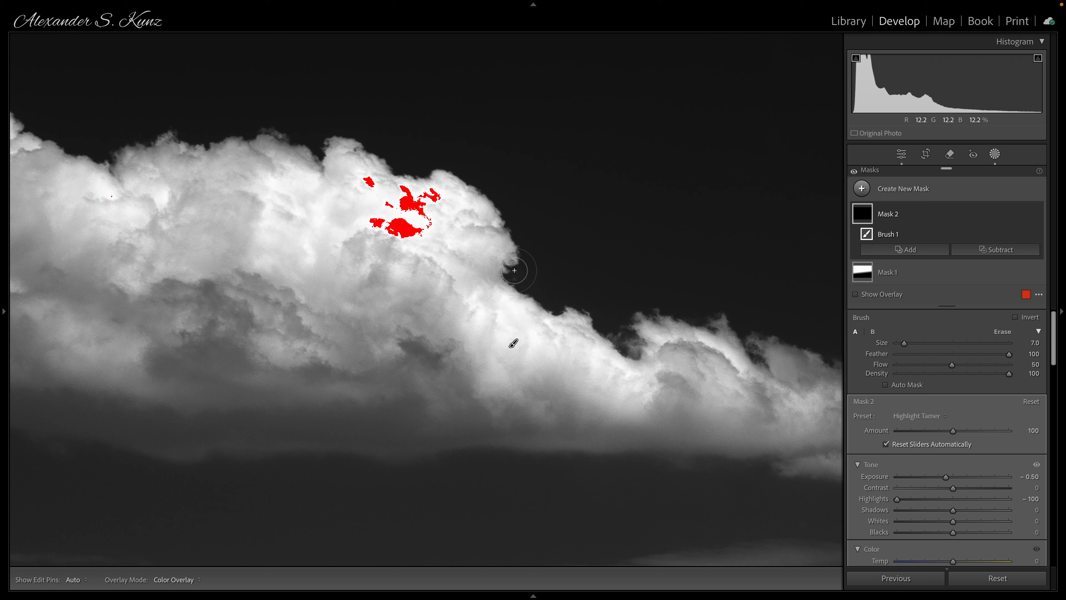
# Brush over the remaining clipped patches near the leftmost cloud's rounded top with the size 7 brush
pyautogui.click(377, 222)
pyautogui.click(406, 230)
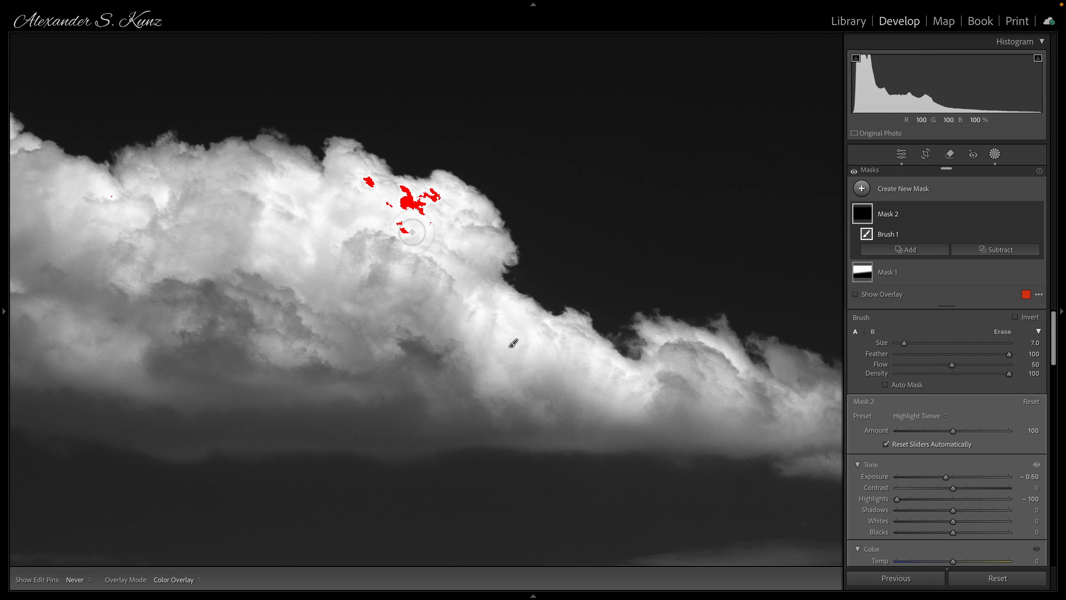
pyautogui.click(411, 195)
pyautogui.click(435, 196)
pyautogui.click(403, 230)
pyautogui.click(369, 182)
pyautogui.click(386, 203)
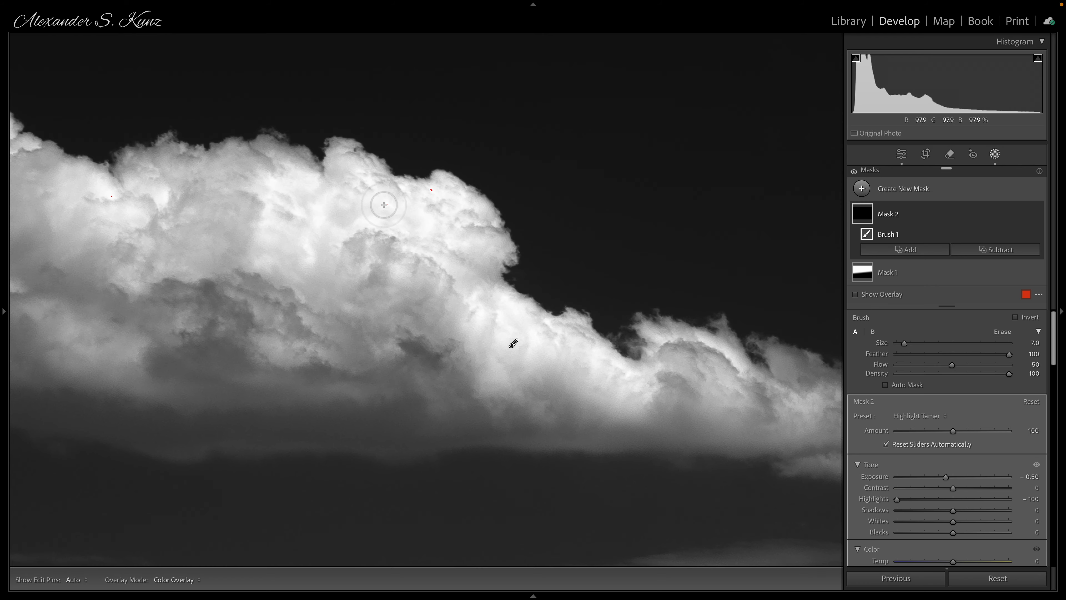
pyautogui.click(432, 190)
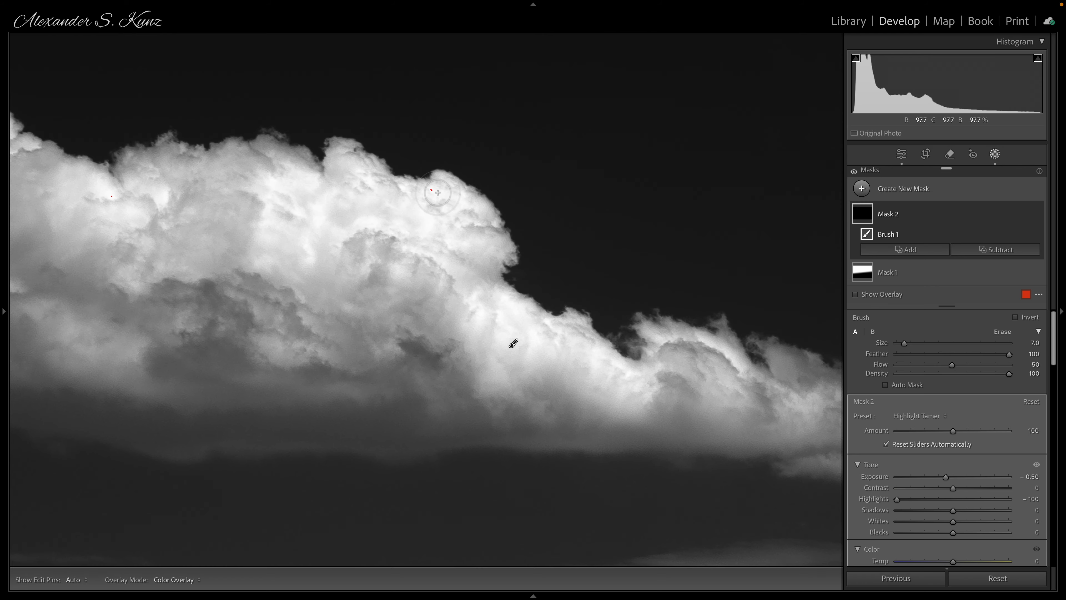
# Brush over the clipped highlights in the central clouds and check the upper clouds for further clipping
pyautogui.click(769, 417)
pyautogui.click(477, 244)
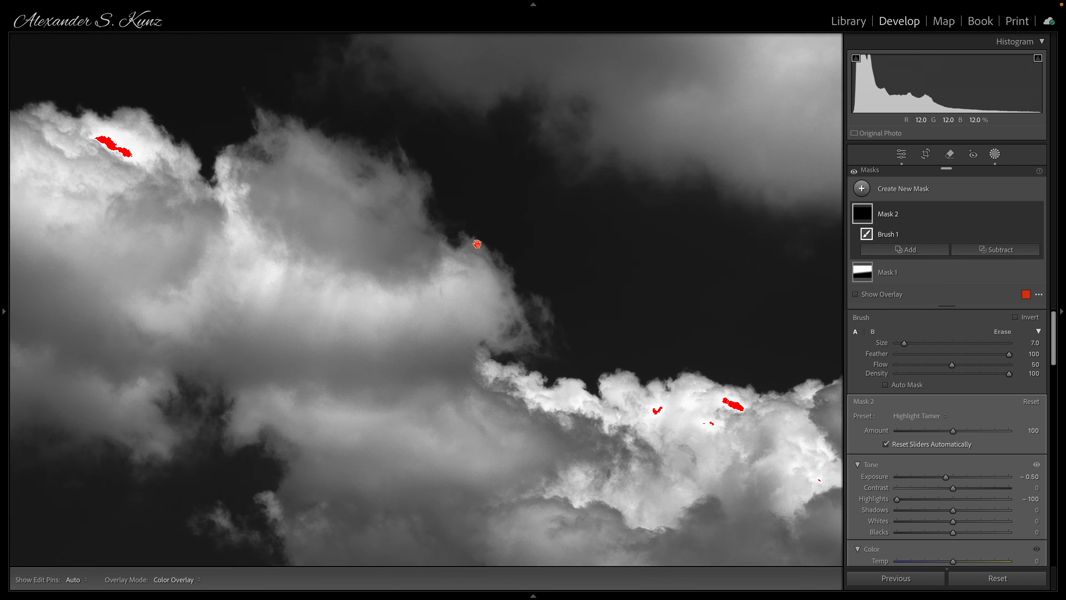
pyautogui.click(657, 409)
pyautogui.click(710, 423)
pyautogui.click(732, 404)
pyautogui.click(739, 407)
pyautogui.click(818, 480)
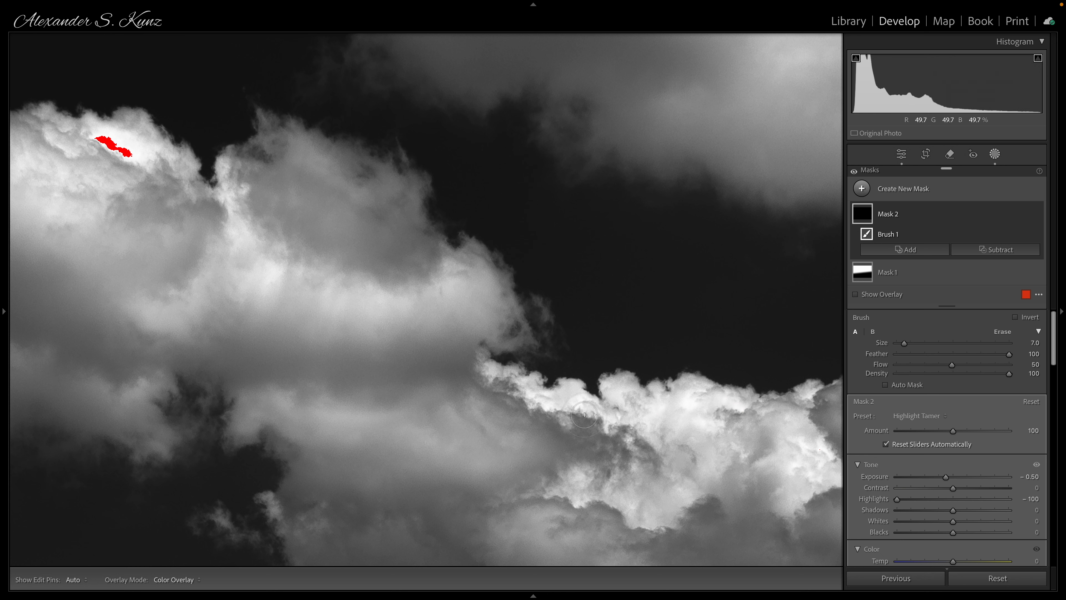
pyautogui.moveTo(109, 137); pyautogui.dragTo(129, 151)
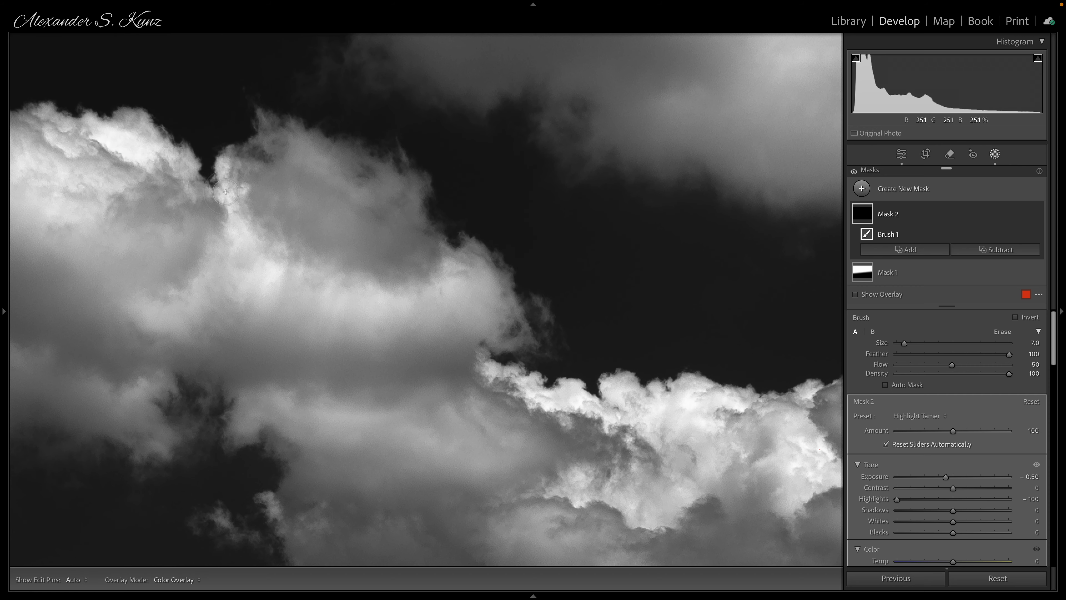
pyautogui.click(340, 281)
pyautogui.click(476, 121)
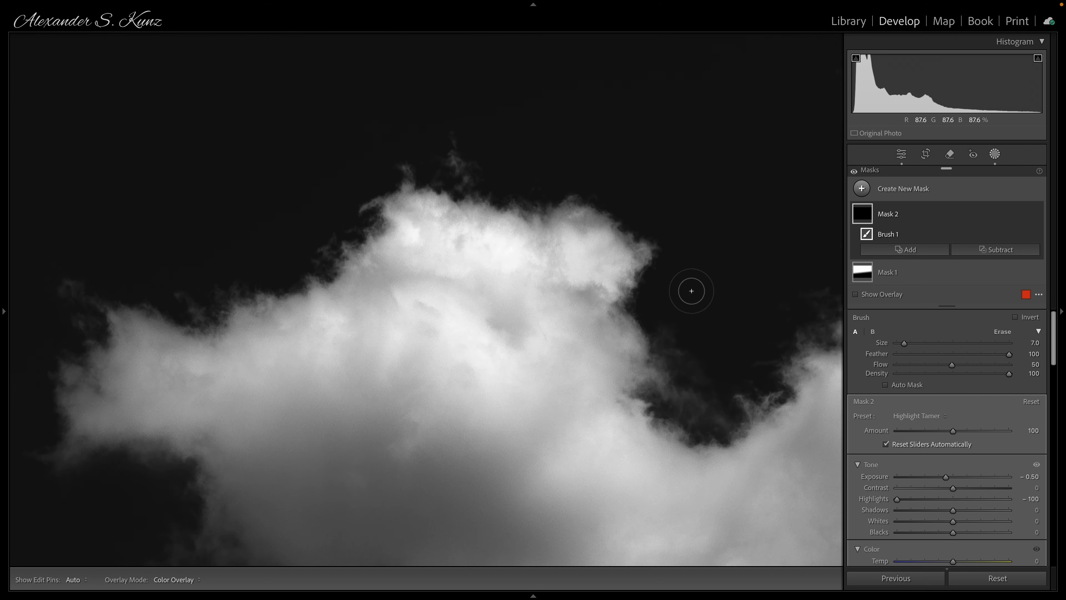
pyautogui.moveTo(678, 339); pyautogui.dragTo(205, 248)
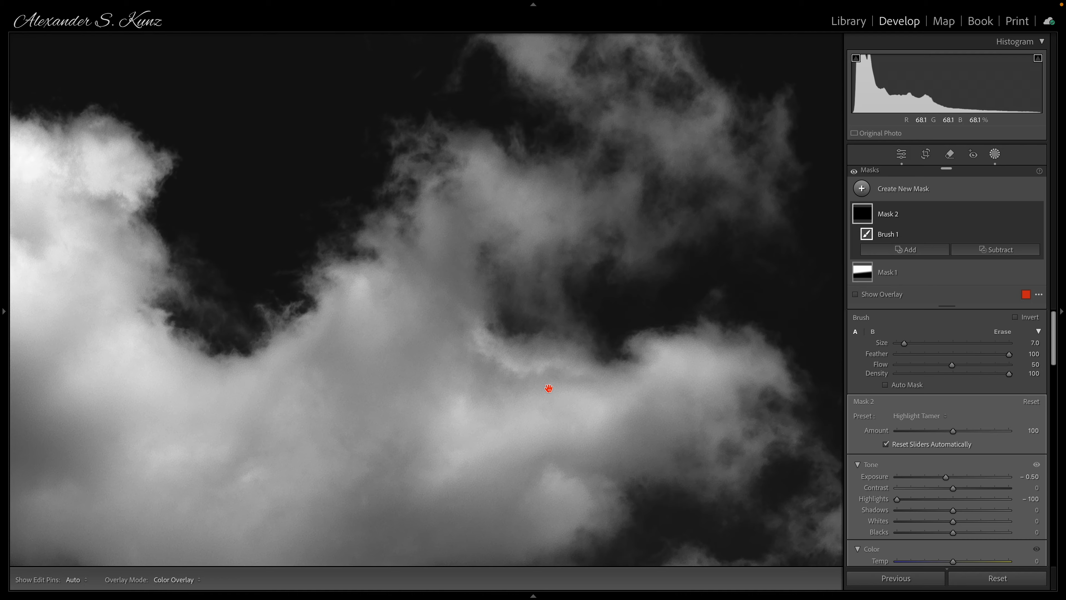
pyautogui.click(548, 388)
pyautogui.click(605, 371)
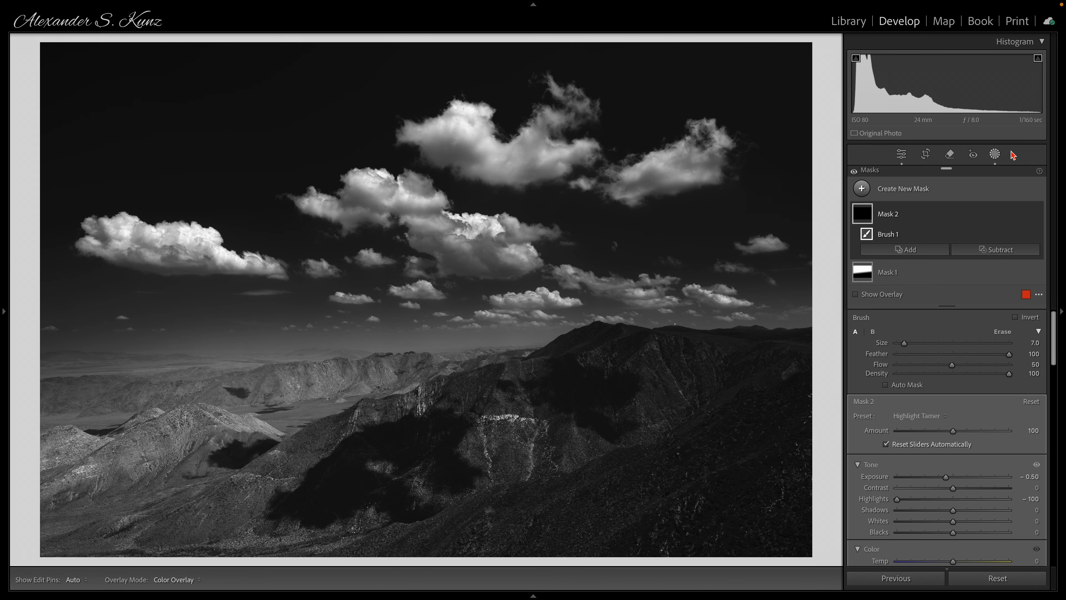
# Try the photo's overall Whites at +97, and return the value to +96
pyautogui.click(995, 155)
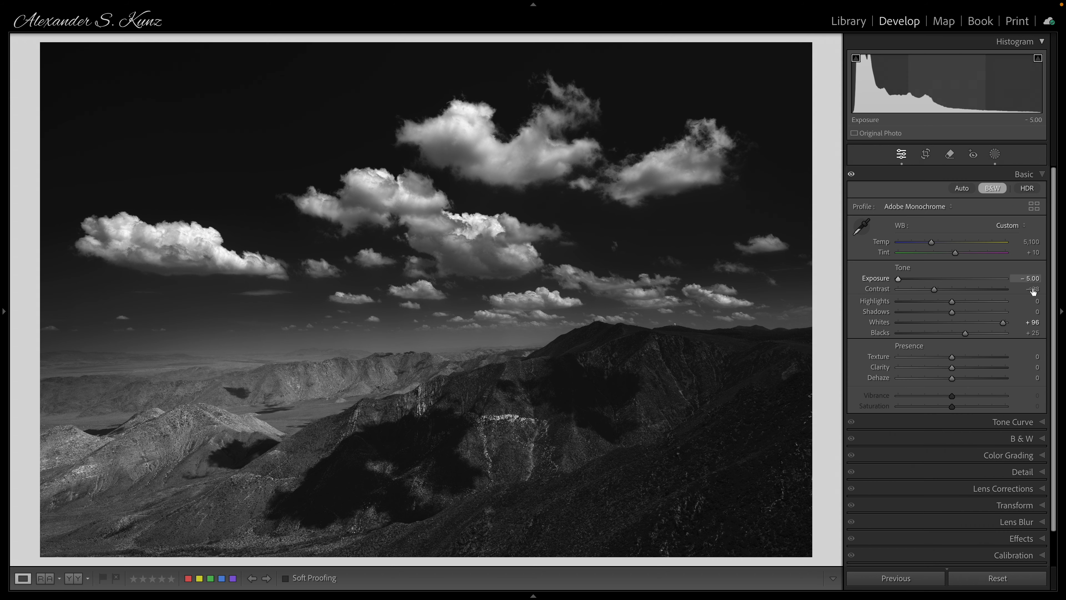
pyautogui.moveTo(1005, 327); pyautogui.dragTo(1006, 327)
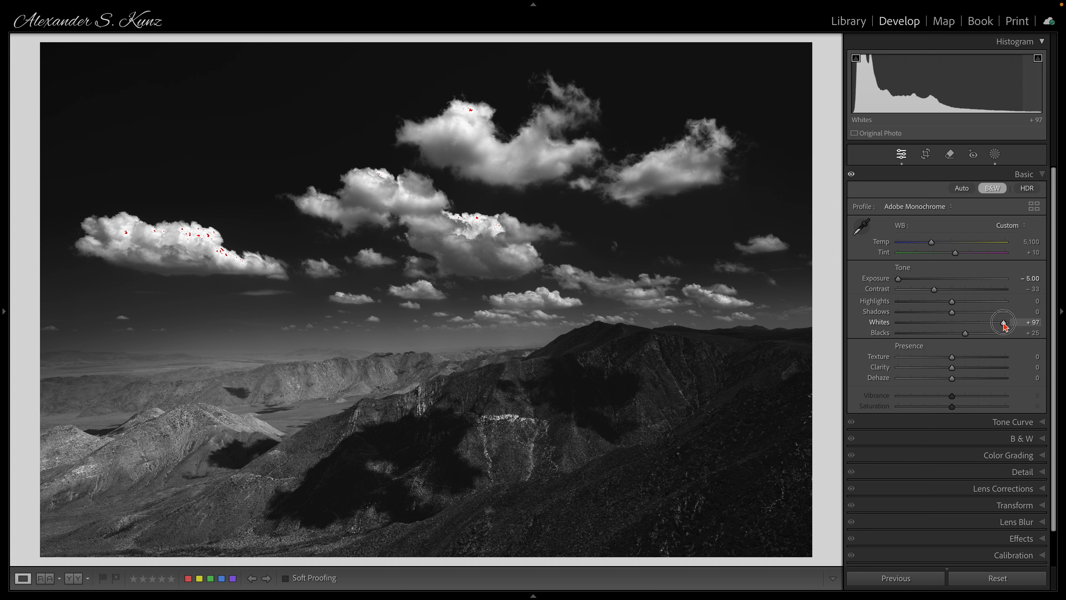
pyautogui.moveTo(1005, 327); pyautogui.dragTo(1004, 326)
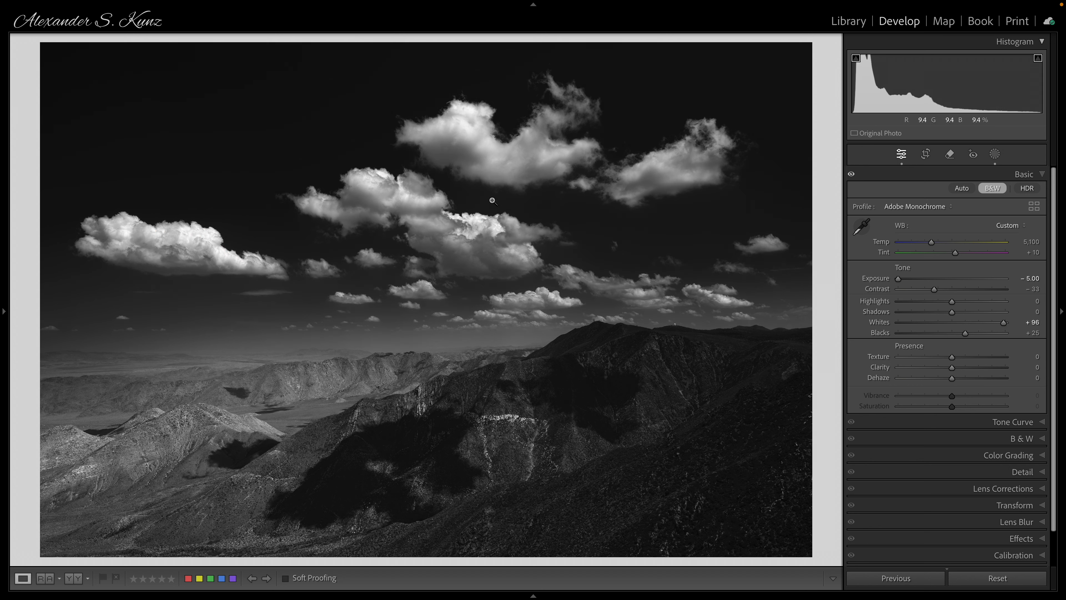
pyautogui.click(995, 155)
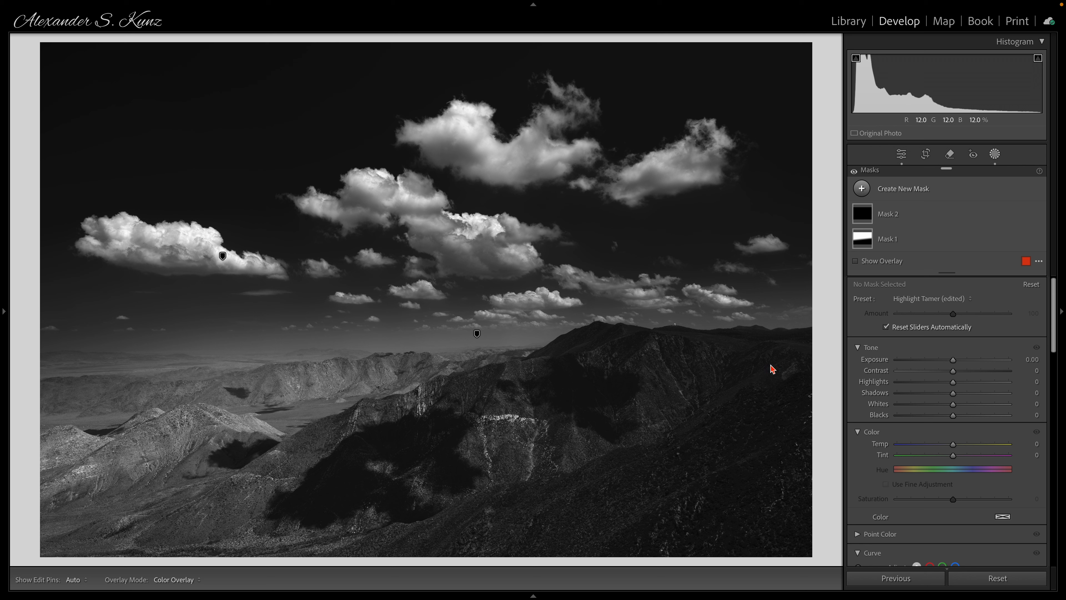
pyautogui.scroll(-10, 985, 415)
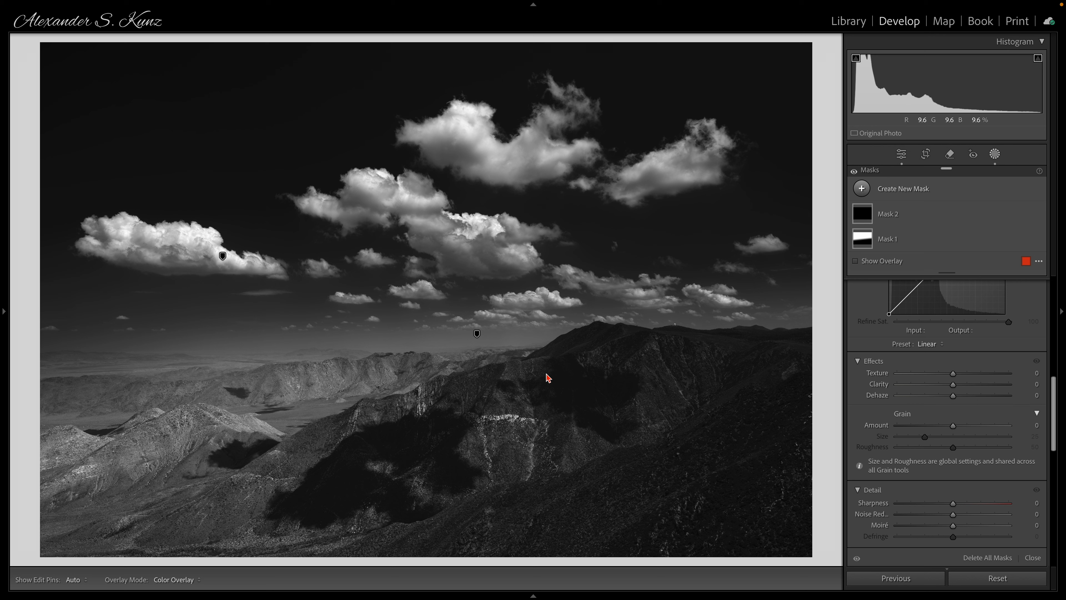
pyautogui.moveTo(955, 386)
pyautogui.mouseDown()
pyautogui.moveTo(1006, 384)
pyautogui.moveTo(952, 386)
pyautogui.mouseUp()
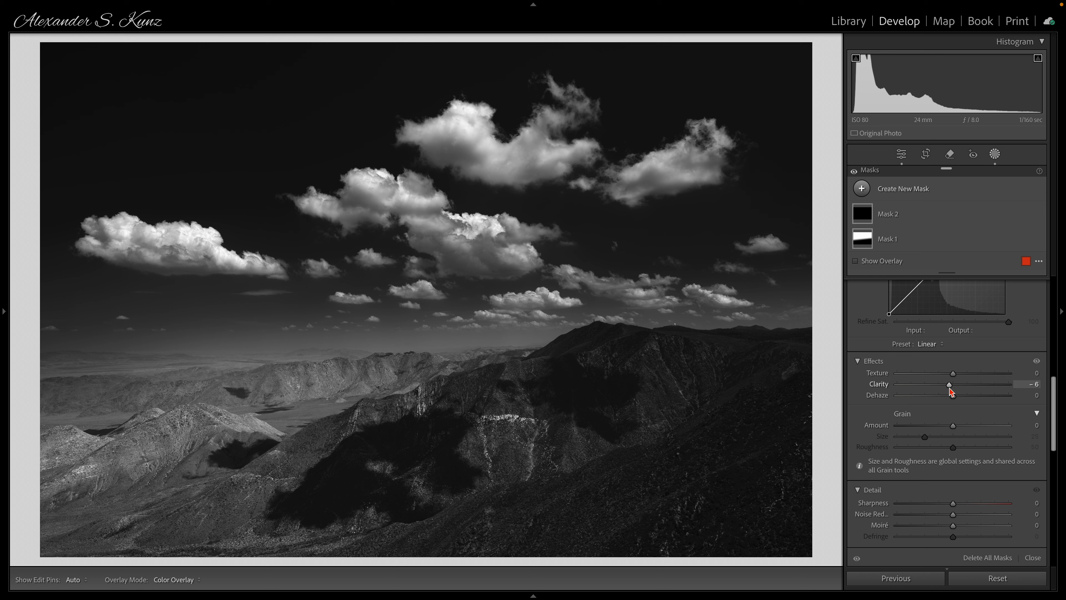
pyautogui.click(995, 154)
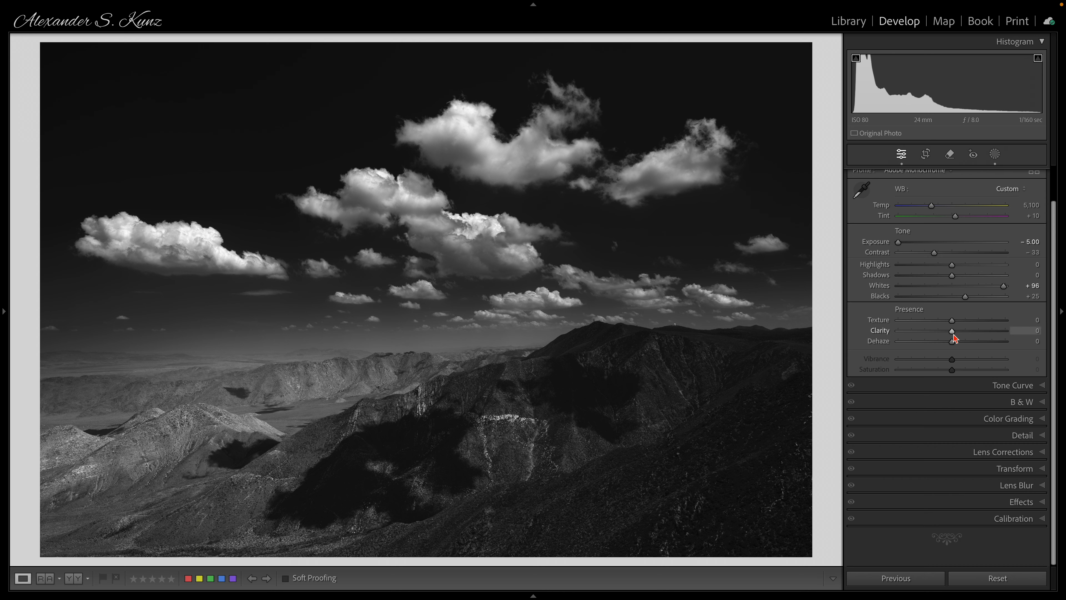
# Raise the photo's overall Clarity to +59, and counter it with Clarity −58 on the sky's linear gradient mask
pyautogui.moveTo(952, 331); pyautogui.dragTo(983, 332)
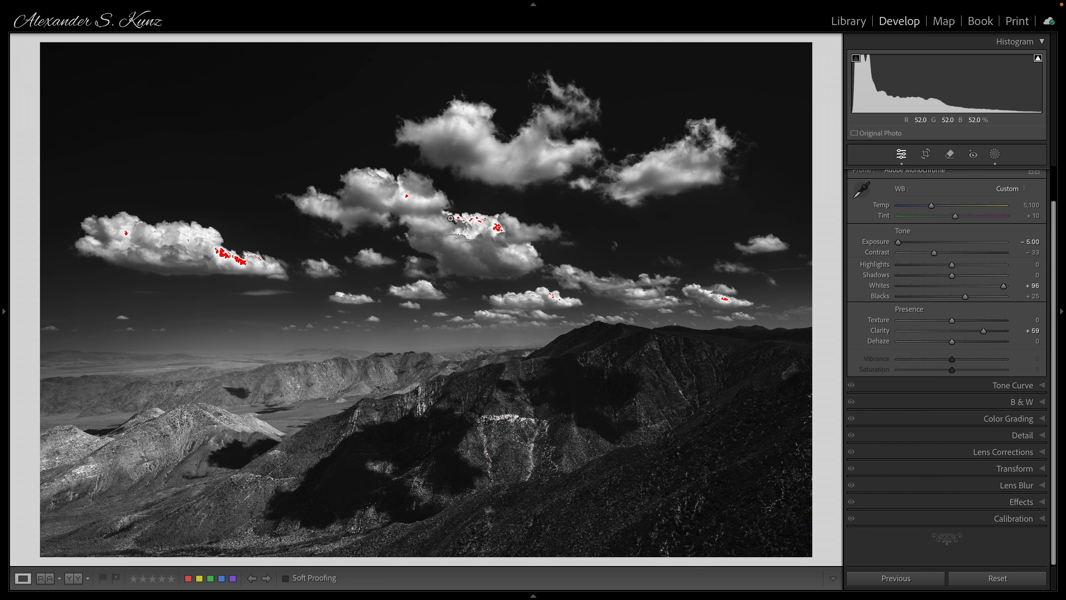
pyautogui.click(995, 154)
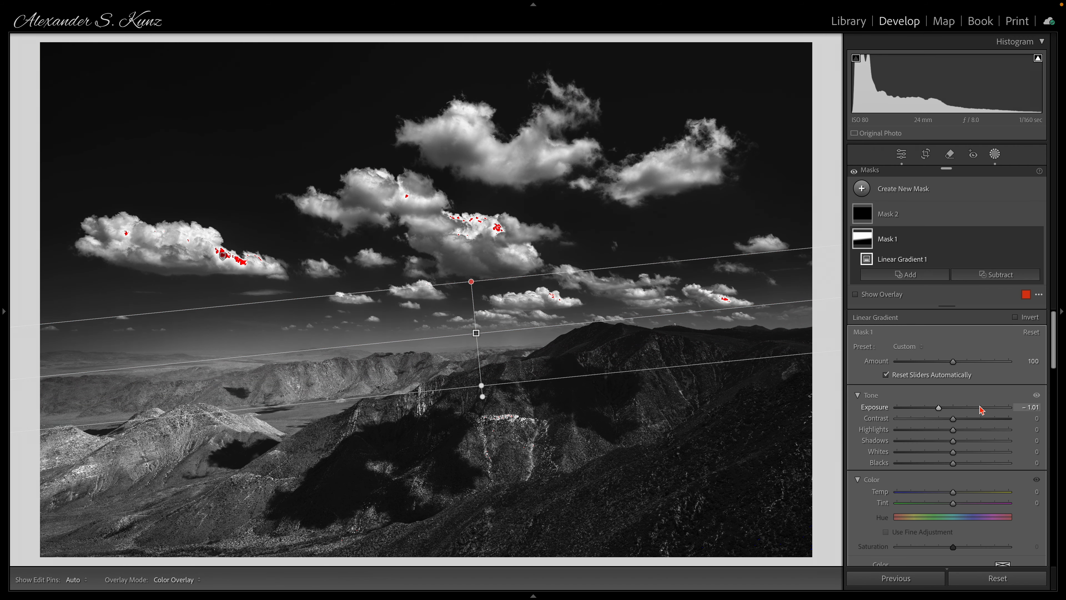
pyautogui.scroll(-5, 978, 415)
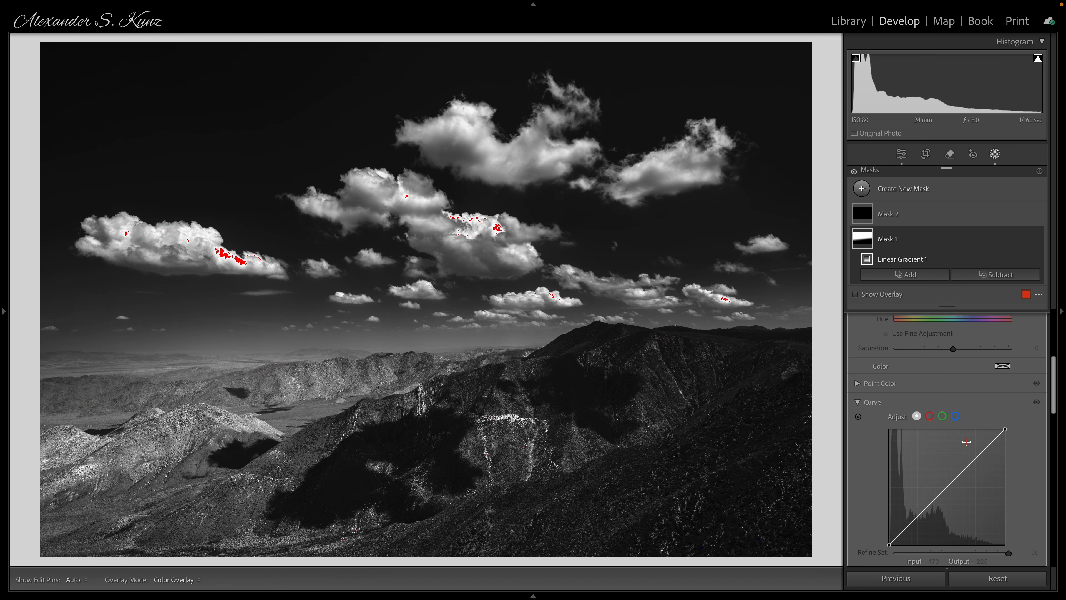
pyautogui.scroll(-5, 966, 443)
pyautogui.moveTo(953, 401); pyautogui.dragTo(924, 402)
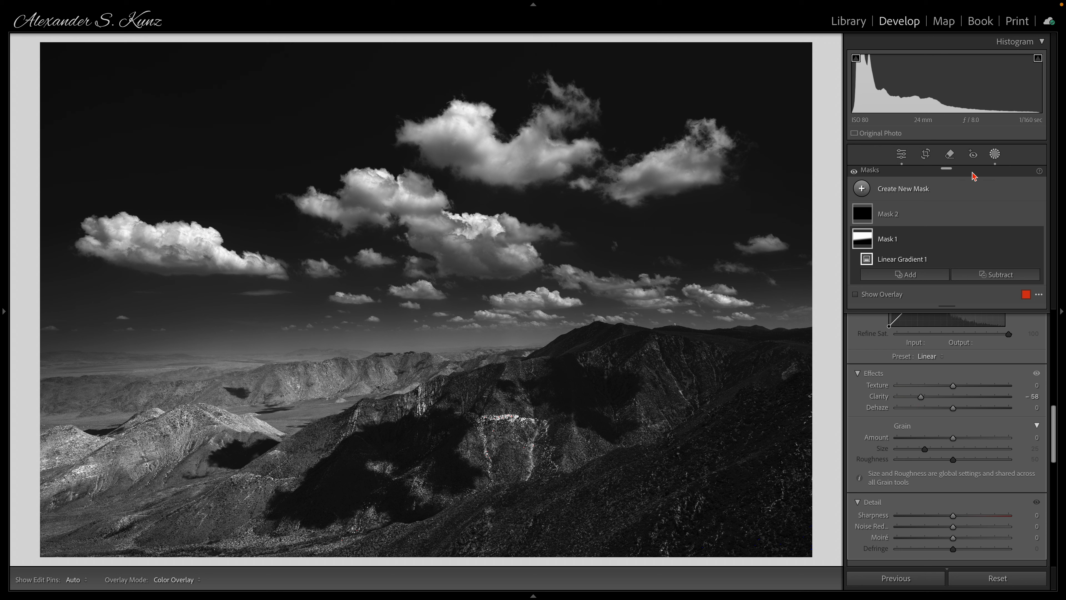
pyautogui.click(995, 154)
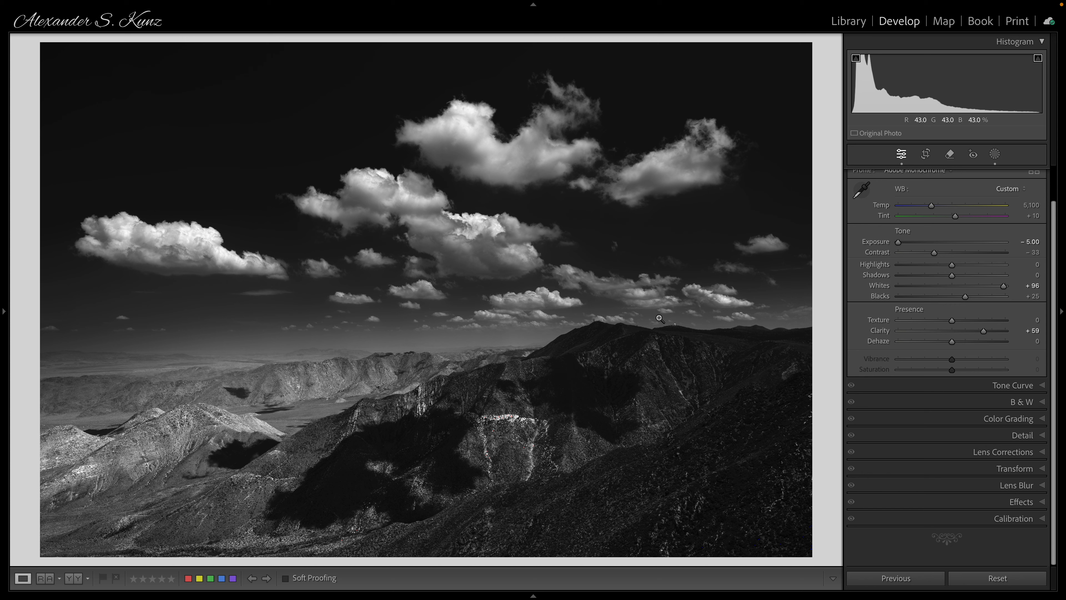
# Intersect the linear gradient mask, Mask 1, with a Select Sky selection so that it excludes the mountains
pyautogui.click(988, 163)
pyautogui.click(861, 240)
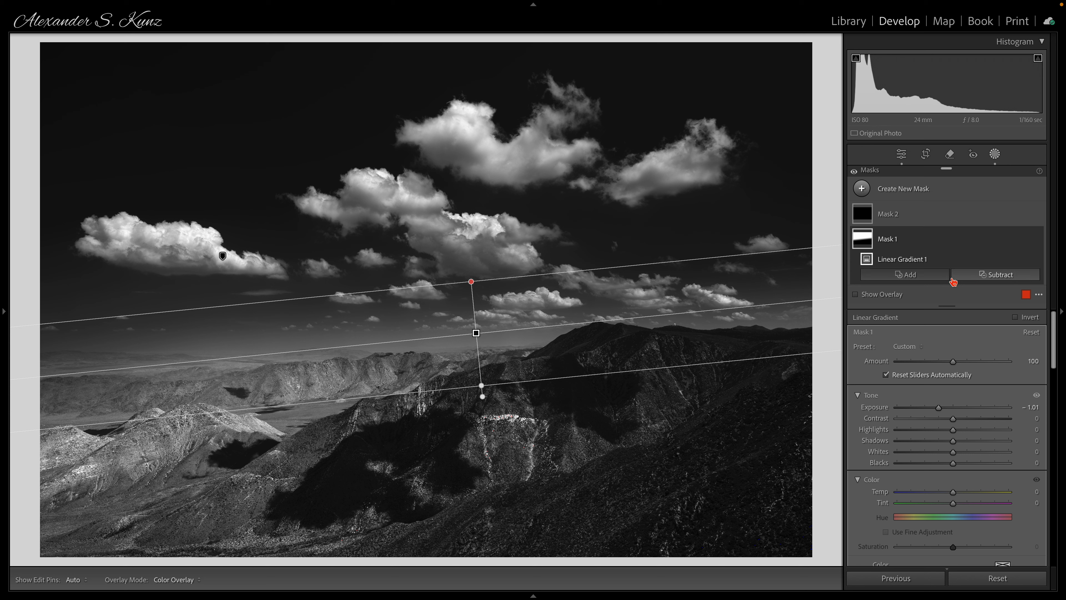
pyautogui.press('alt')
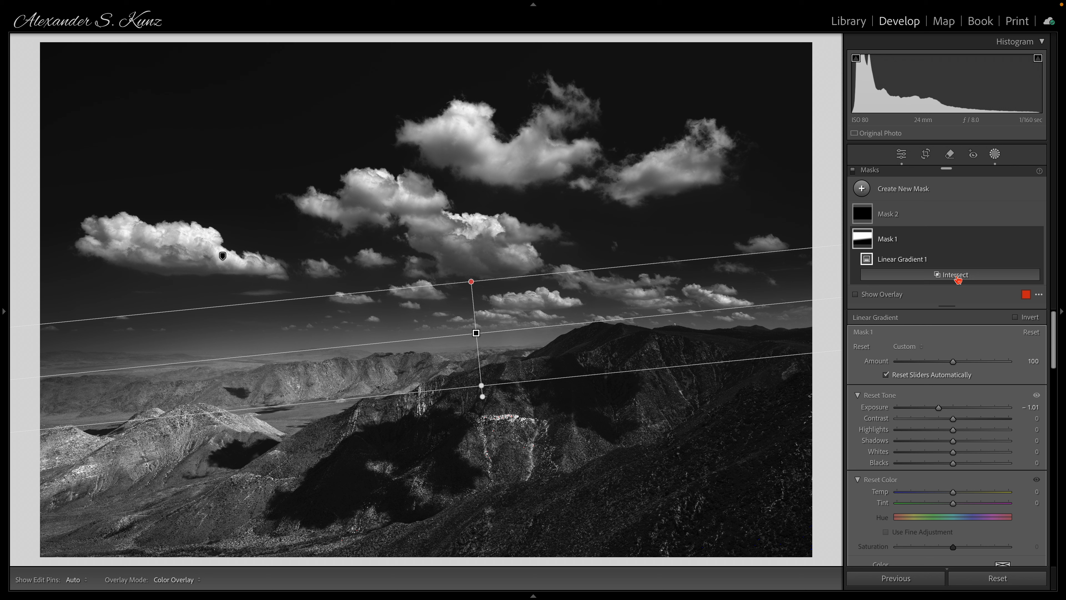
pyautogui.keyDown('alt'); pyautogui.click(958, 278); pyautogui.keyUp('alt')
pyautogui.click(942, 315)
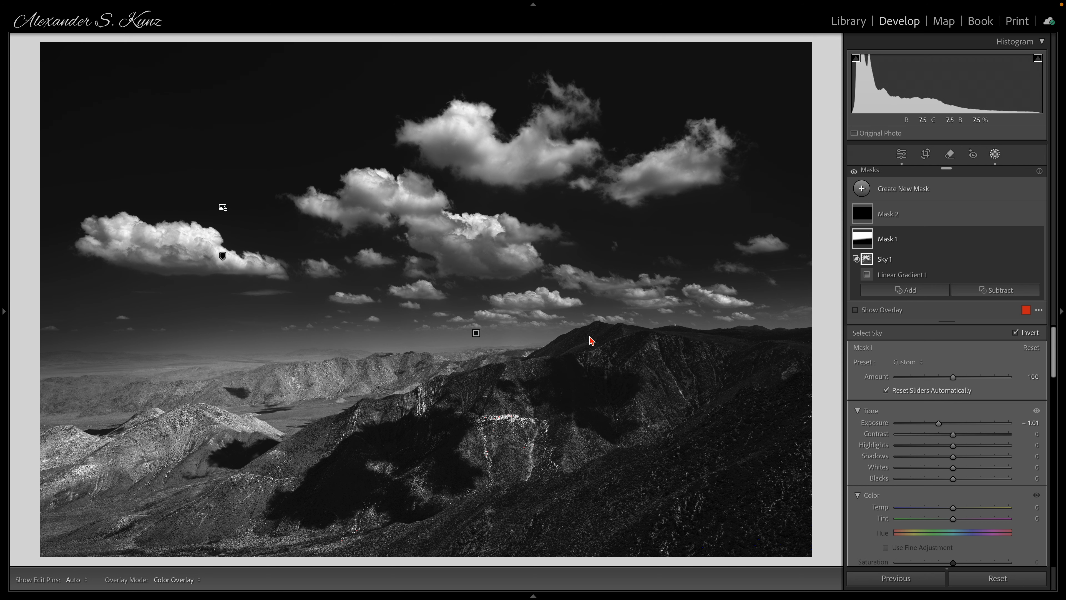
pyautogui.moveTo(865, 246)
# Set the photo's overall Shadows to +83 and Blacks to +48
pyautogui.click(996, 156)
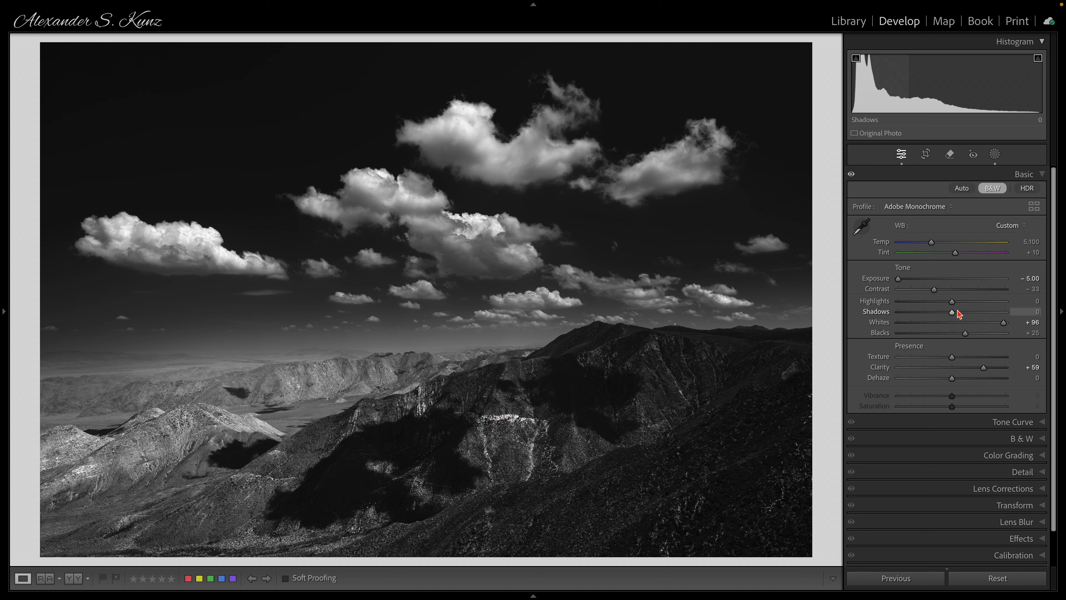
pyautogui.moveTo(955, 311); pyautogui.dragTo(987, 311)
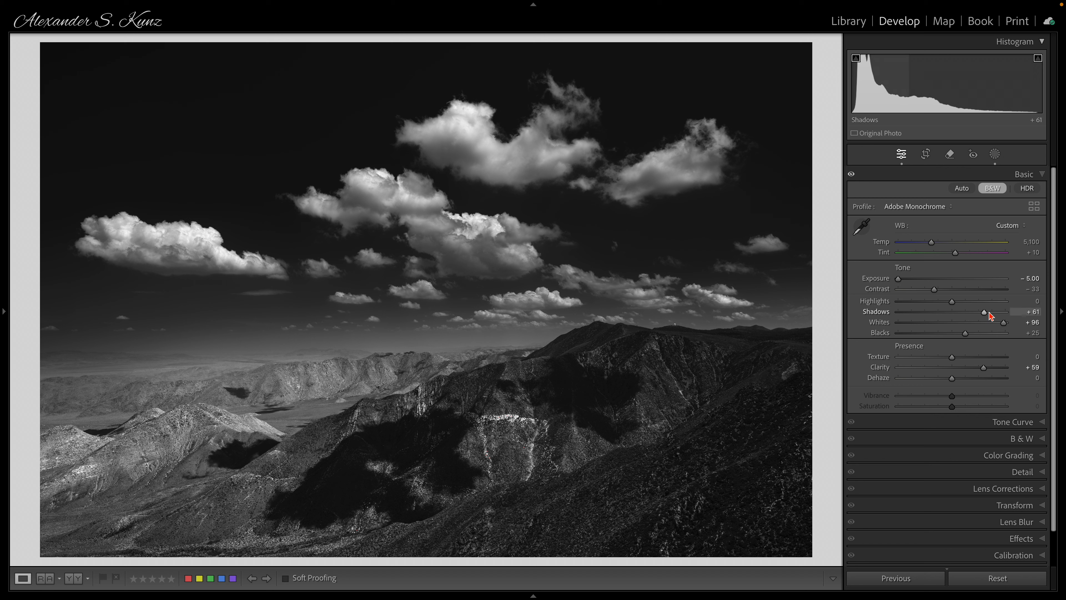
pyautogui.moveTo(985, 312); pyautogui.dragTo(984, 336)
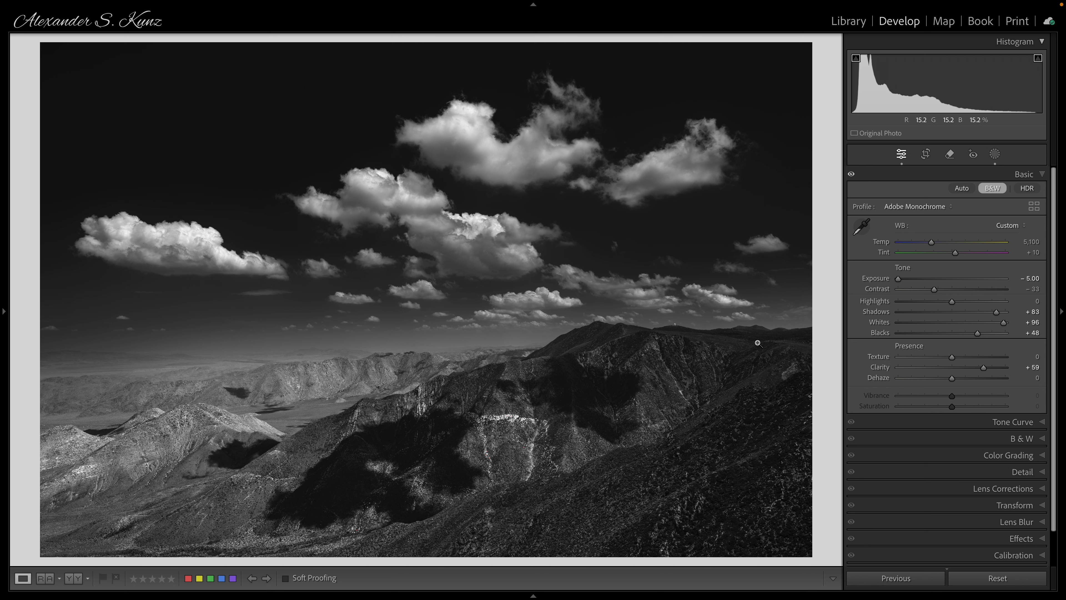
# Create a brush mask with Exposure 1.08 and paint over the dark foreground slope using a size 17 brush
pyautogui.click(994, 154)
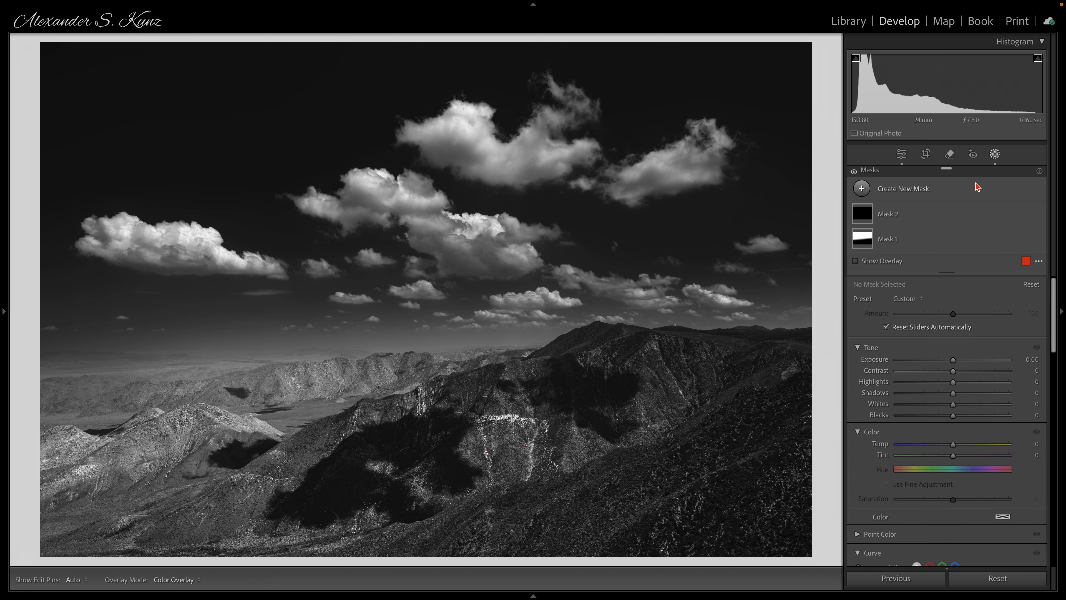
pyautogui.click(877, 192)
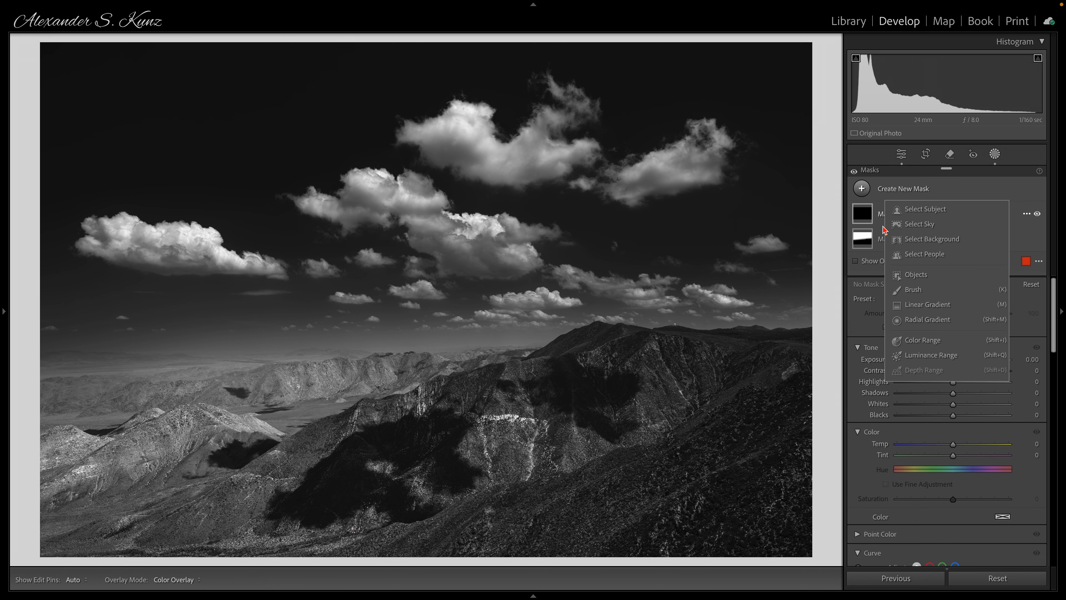
pyautogui.click(914, 290)
pyautogui.moveTo(953, 487); pyautogui.dragTo(970, 492)
pyautogui.scroll(5, 786, 395)
pyautogui.press('h')
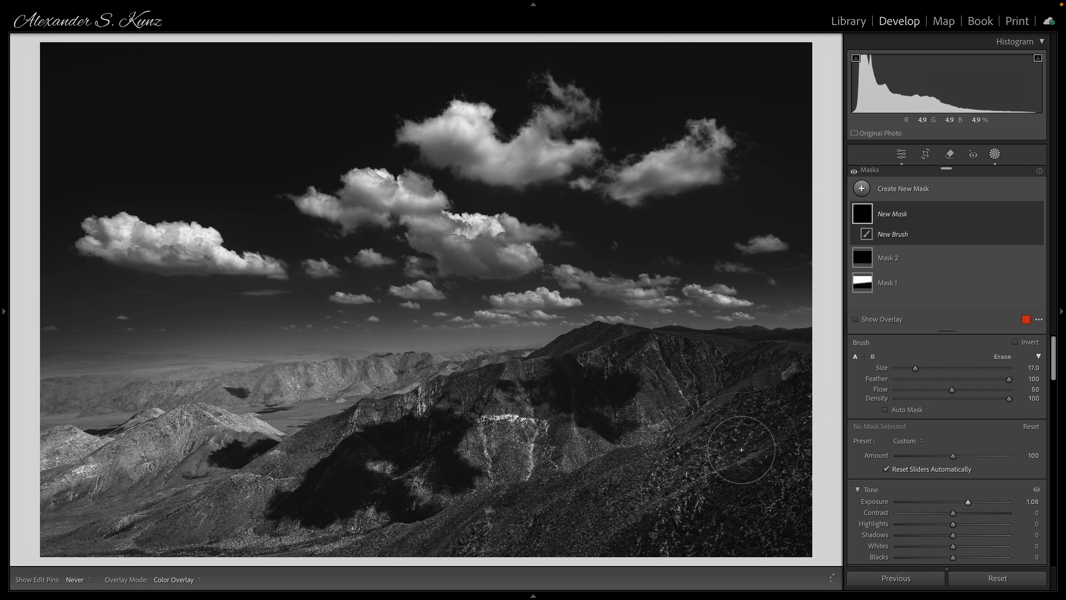
pyautogui.moveTo(578, 515)
pyautogui.mouseDown()
pyautogui.moveTo(487, 532)
pyautogui.moveTo(671, 467)
pyautogui.moveTo(762, 416)
pyautogui.mouseUp()
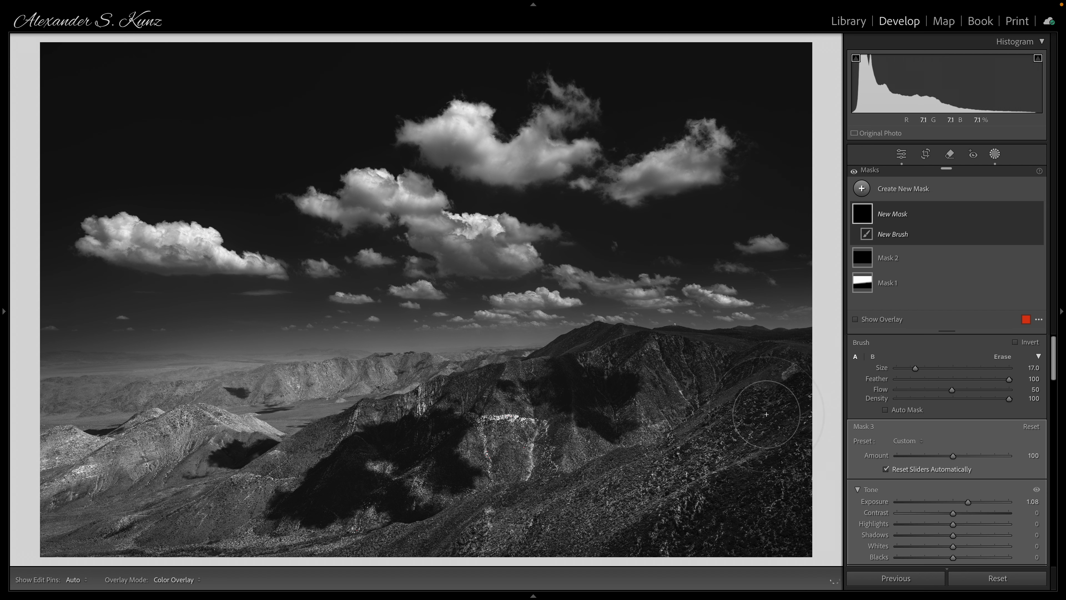
# Brush over the sunlit mountain ridges with a size 6 brush, and reduce the eraser's flow for corrections
pyautogui.scroll(-3, 717, 378)
pyautogui.scroll(-3, 713, 371)
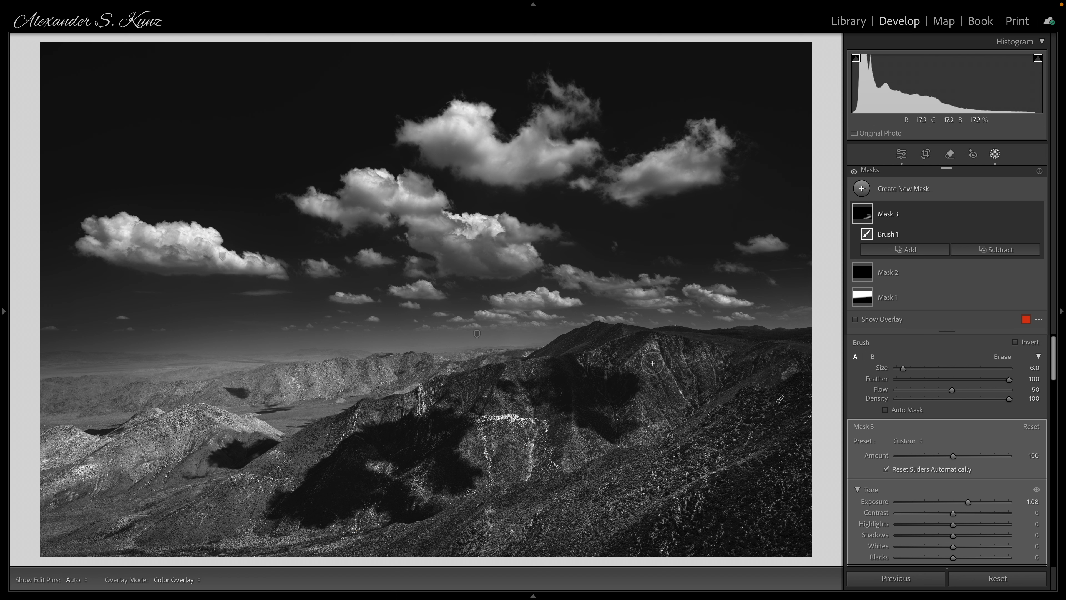
pyautogui.press('h')
pyautogui.press('h')
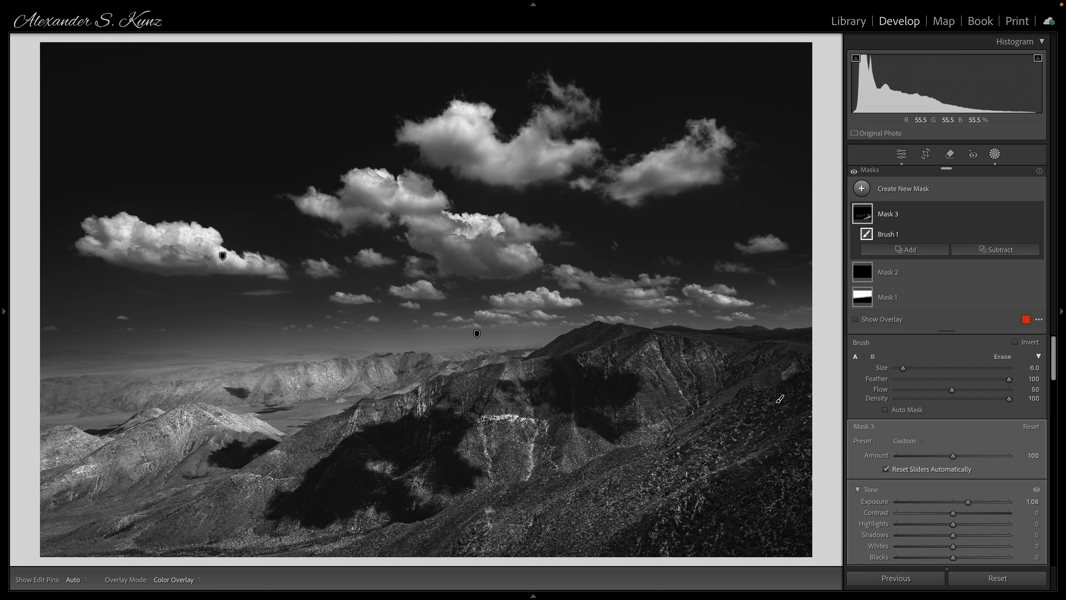
pyautogui.press('alt')
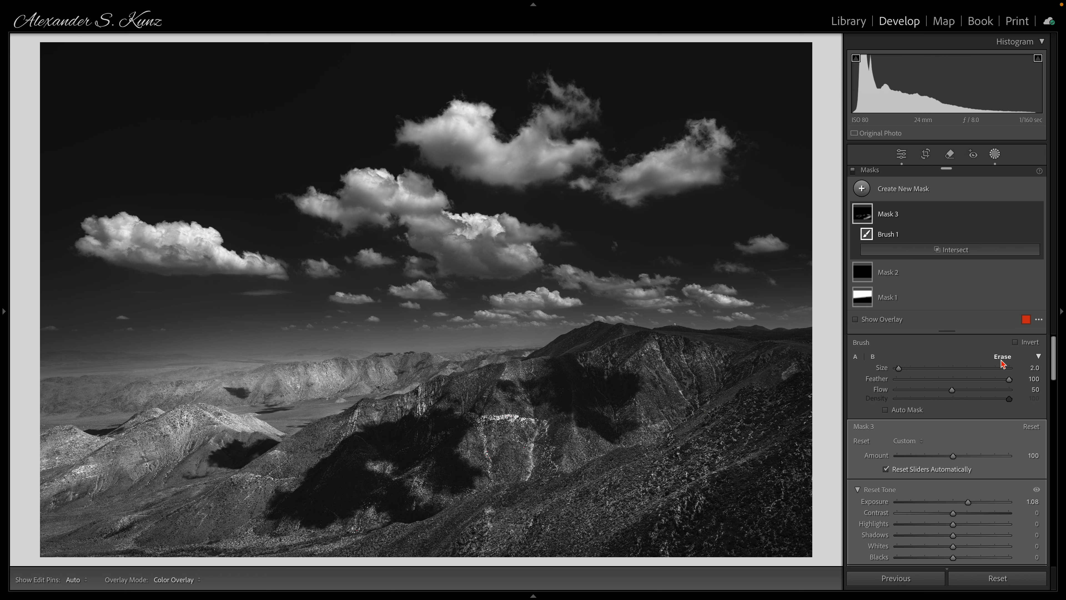
pyautogui.moveTo(953, 392); pyautogui.dragTo(932, 391)
pyautogui.scroll(5, 318, 376)
pyautogui.press('h')
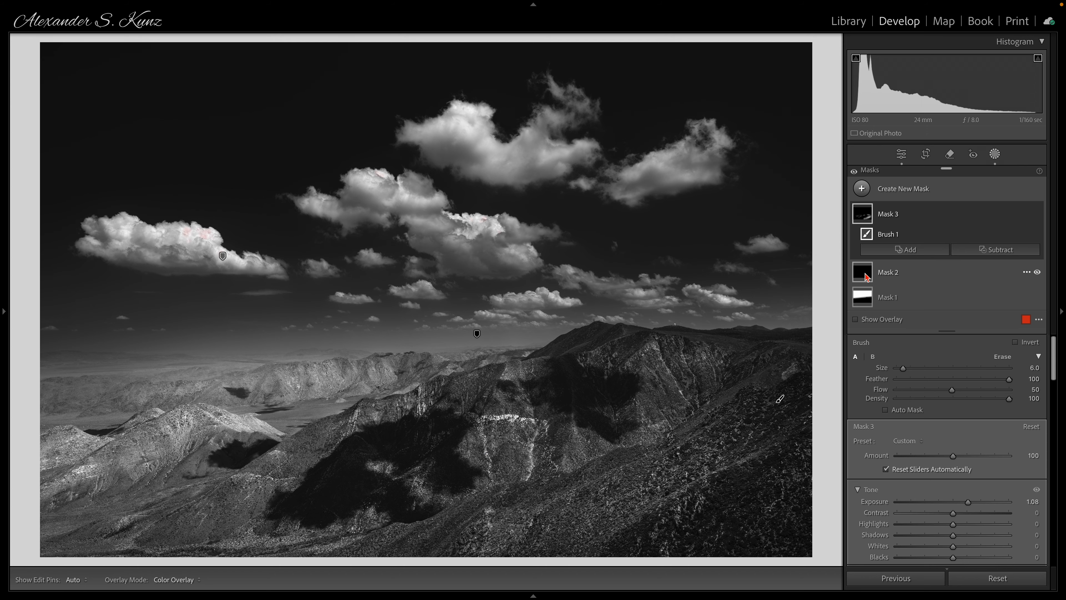
# Extend the Highlight Tamer brush mask, Mask 2, over clipped highlights on the central rock band and nearby slopes, using brush size 6
pyautogui.click(866, 277)
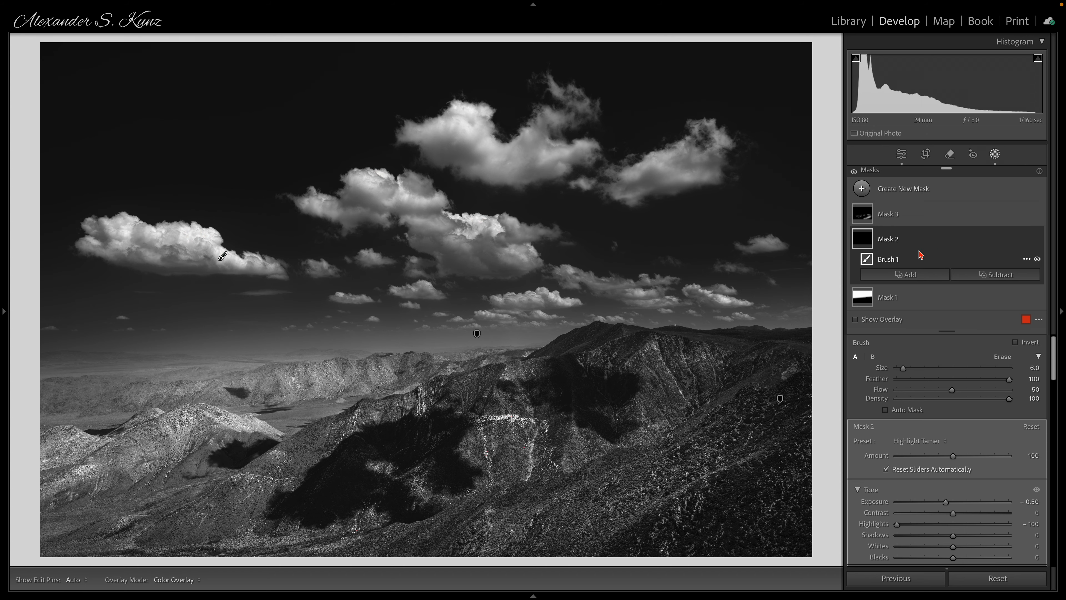
pyautogui.press('z')
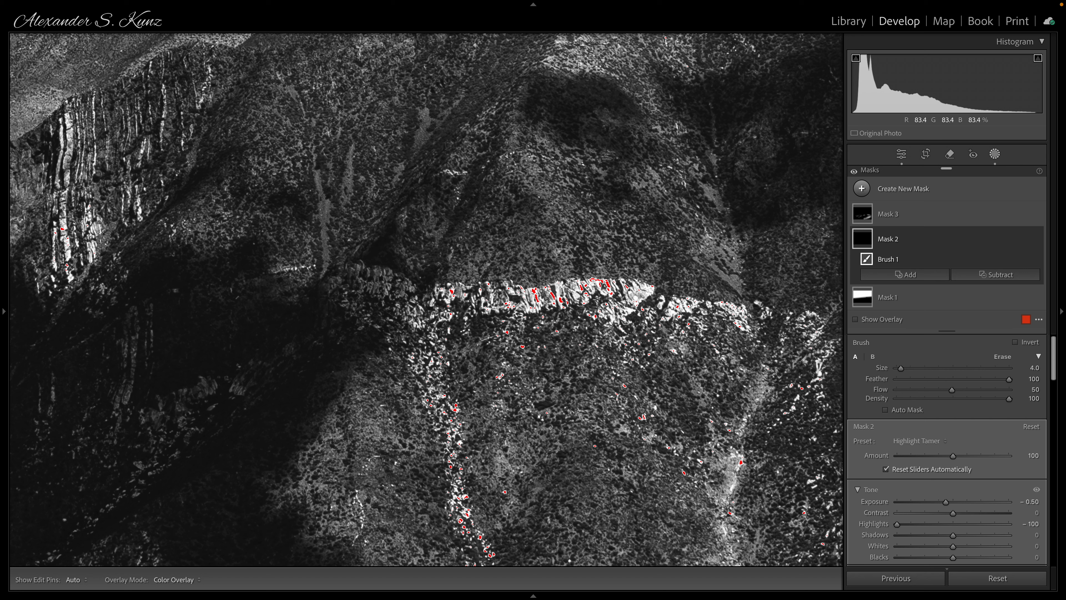
pyautogui.press(']')
pyautogui.press(']')
pyautogui.press('h')
pyautogui.moveTo(639, 292)
pyautogui.mouseDown()
pyautogui.moveTo(521, 304)
pyautogui.moveTo(542, 289)
pyautogui.moveTo(621, 285)
pyautogui.moveTo(676, 303)
pyautogui.moveTo(626, 316)
pyautogui.moveTo(588, 312)
pyautogui.moveTo(554, 285)
pyautogui.moveTo(446, 294)
pyautogui.moveTo(437, 392)
pyautogui.moveTo(471, 513)
pyautogui.moveTo(466, 493)
pyautogui.mouseUp()
pyautogui.moveTo(60, 211); pyautogui.dragTo(69, 254)
pyautogui.moveTo(743, 458); pyautogui.dragTo(730, 525)
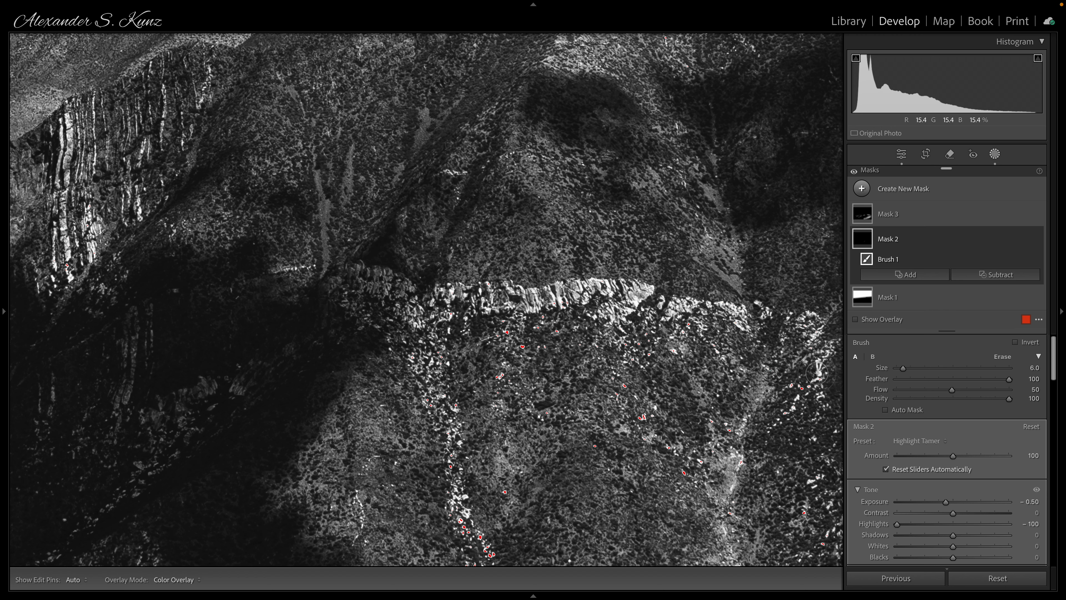
pyautogui.press('h')
pyautogui.press('z')
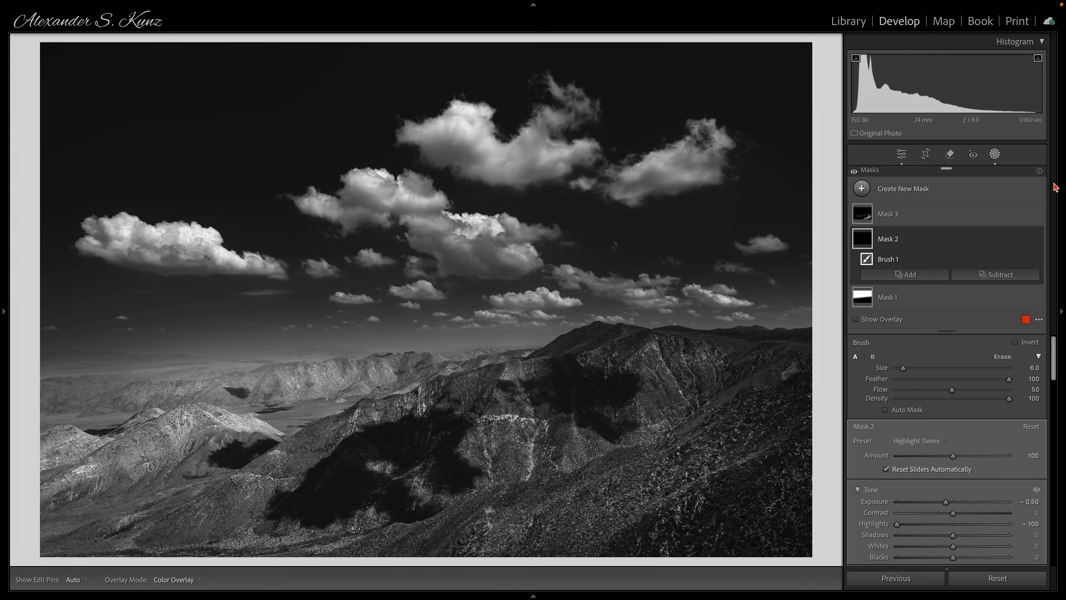
# Compare the finished black-and-white edit with the original color photo
pyautogui.click(995, 155)
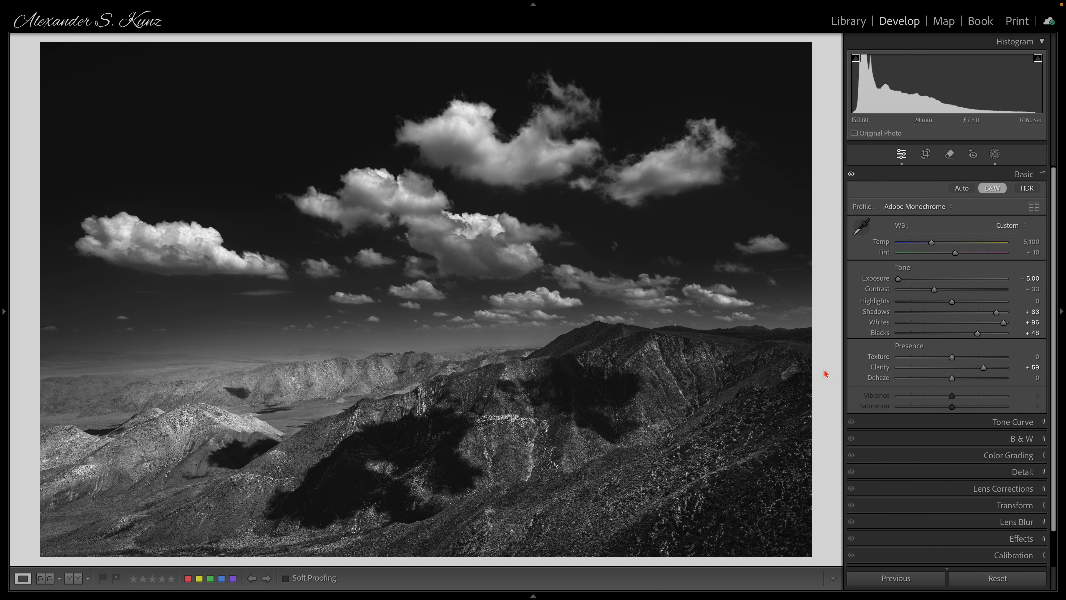
pyautogui.press('\\')
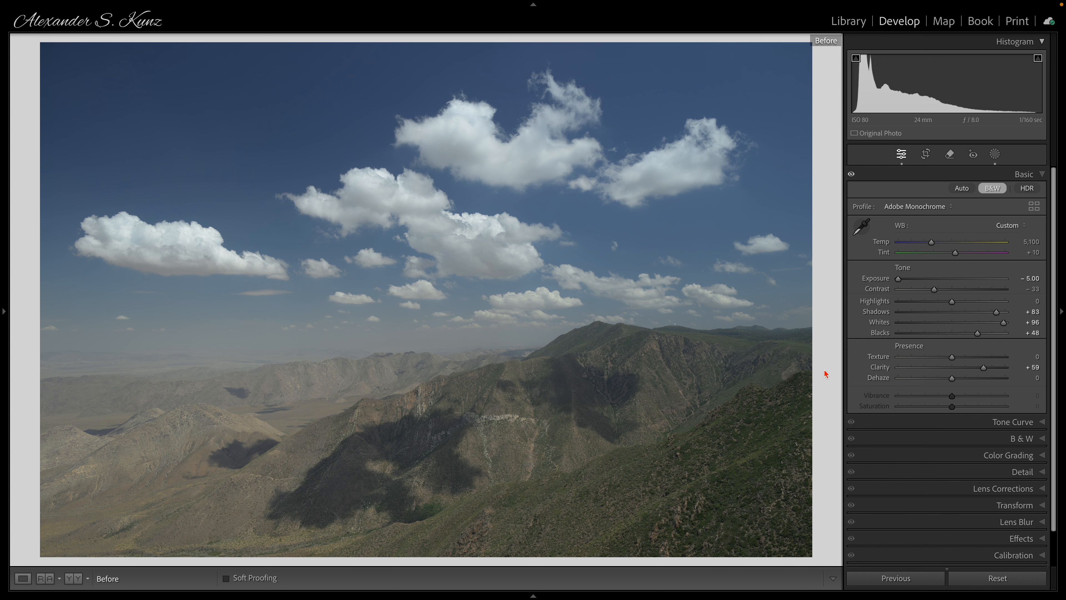
pyautogui.press('\\')
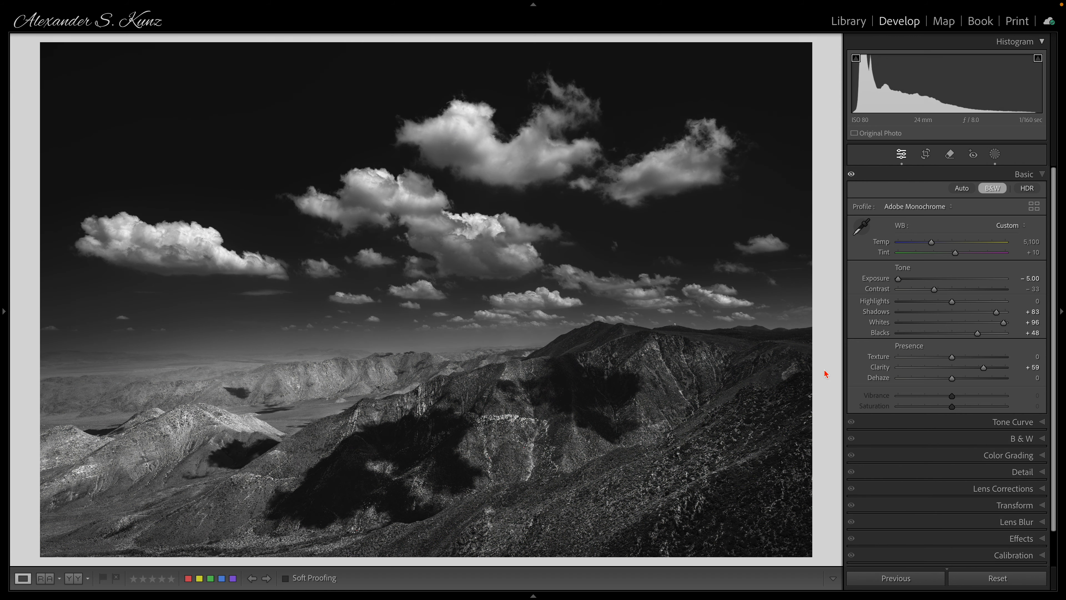